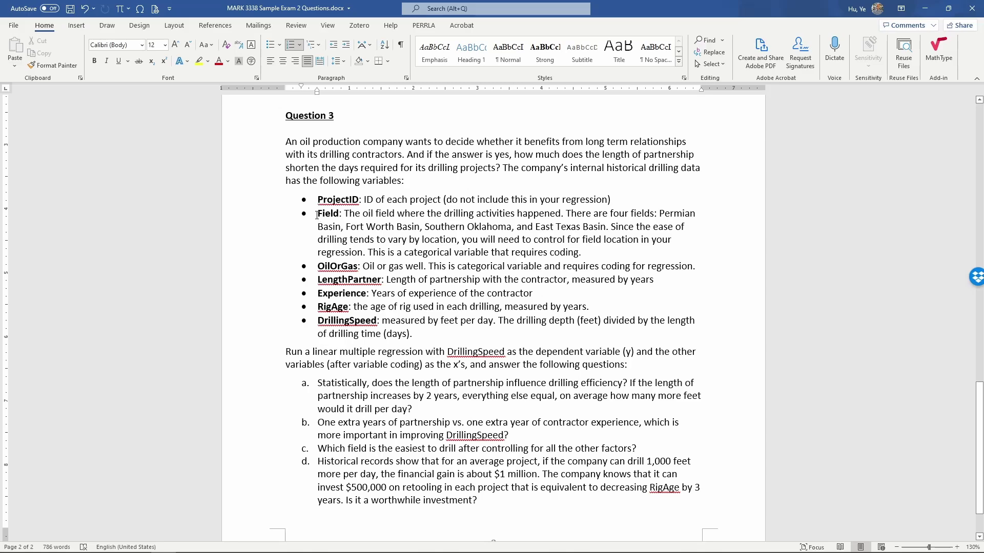
Review the Question 3 variable list, from ProjectID through DrillingSpeed, in the exam document
click(311, 207)
drag(311, 206, 362, 200)
click(318, 200)
click(446, 200)
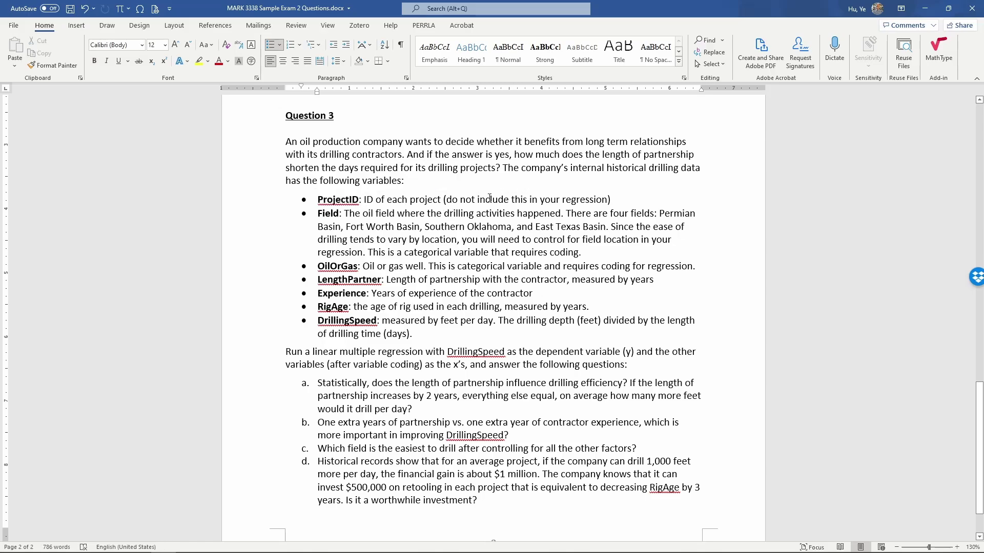
double_click(329, 214)
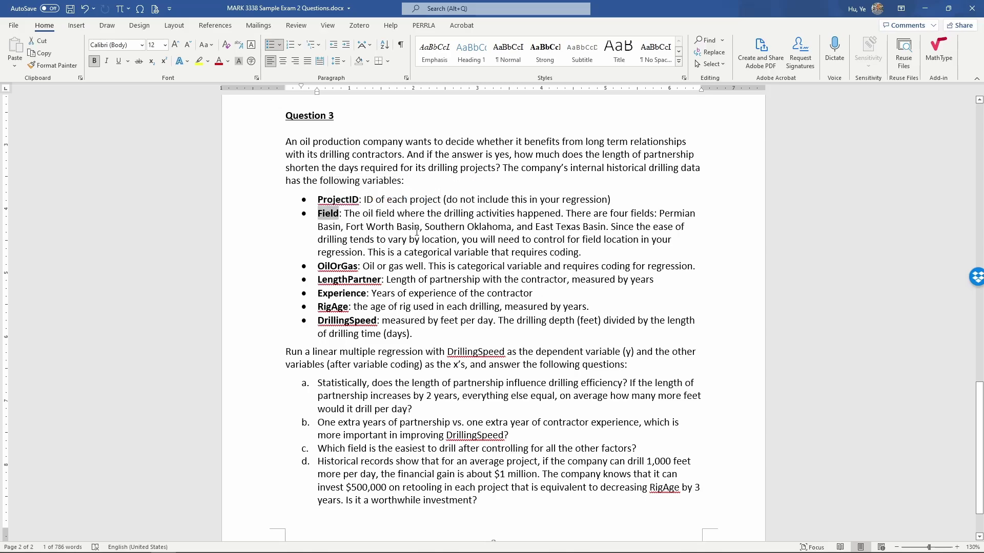
drag(318, 266, 358, 266)
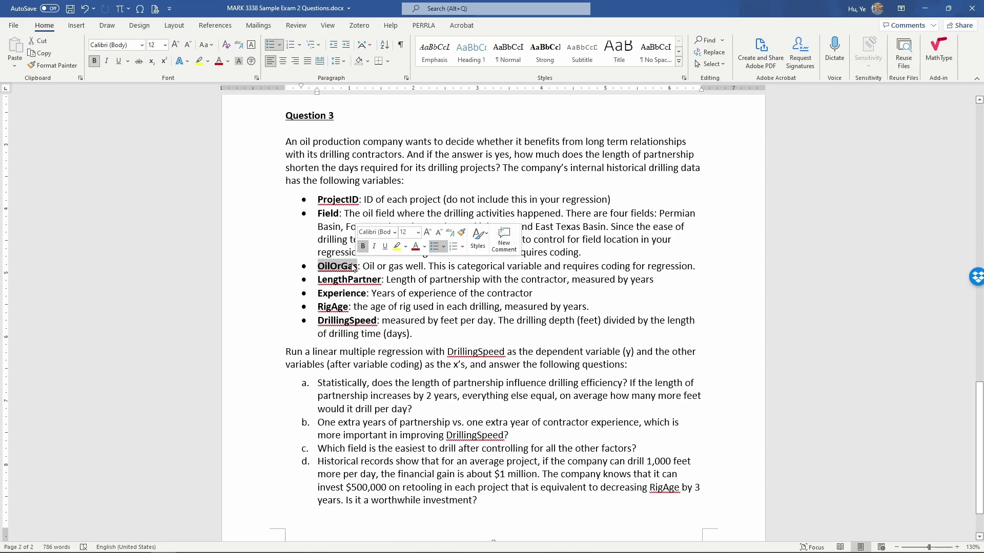
click(362, 229)
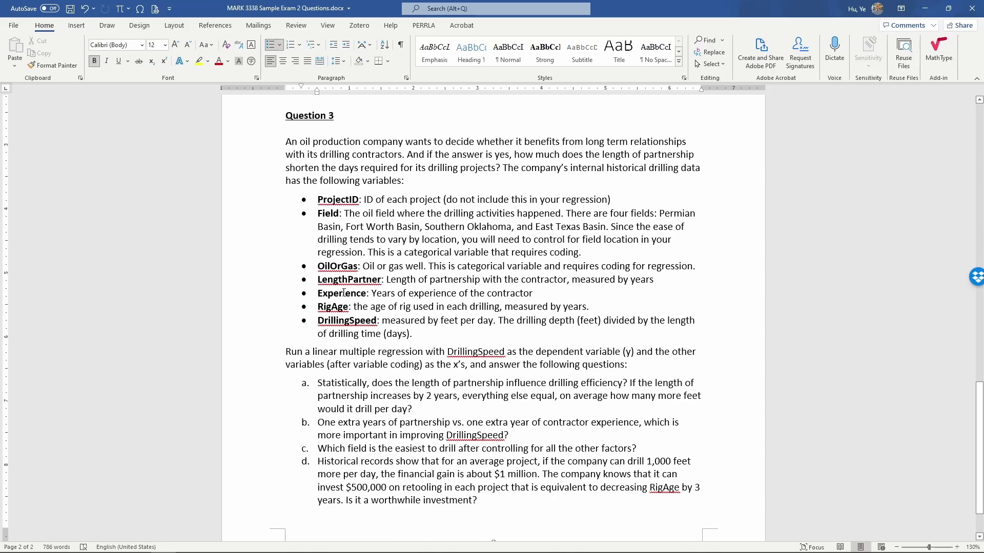
click(343, 293)
click(338, 323)
Switch to the Excel data workbook and examine the Oil Field sheet's column headers, including the dependent variable and the categorical Field column
key(alt+Tab)
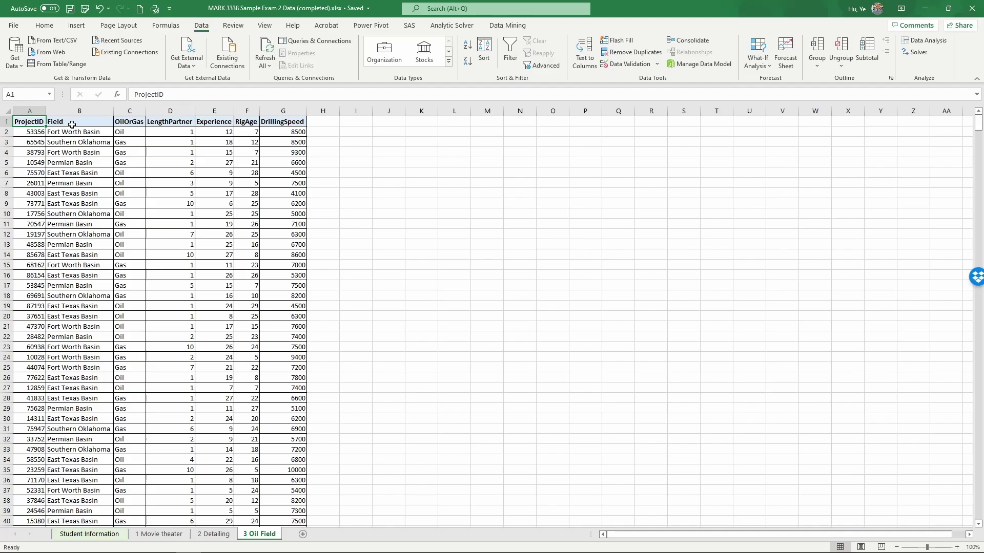
click(292, 120)
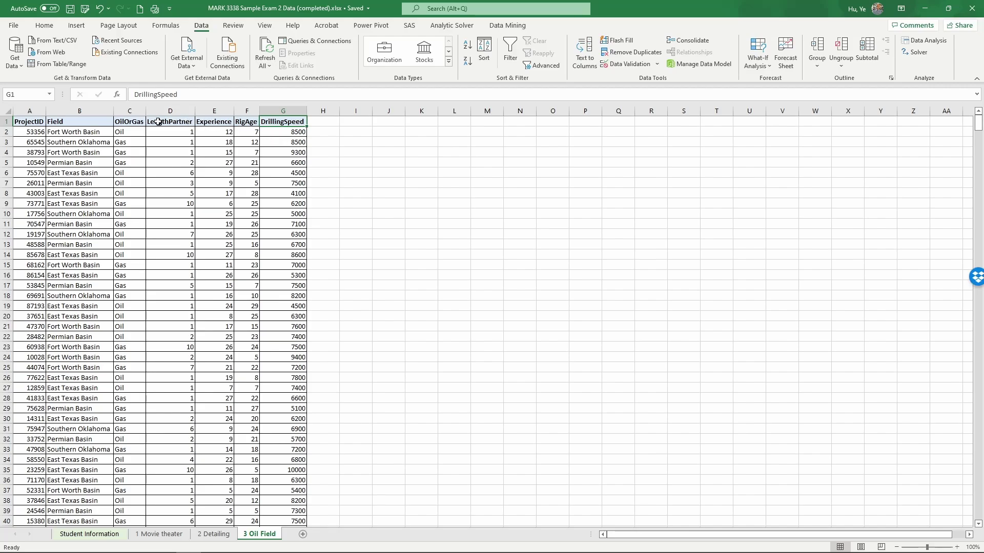
click(96, 122)
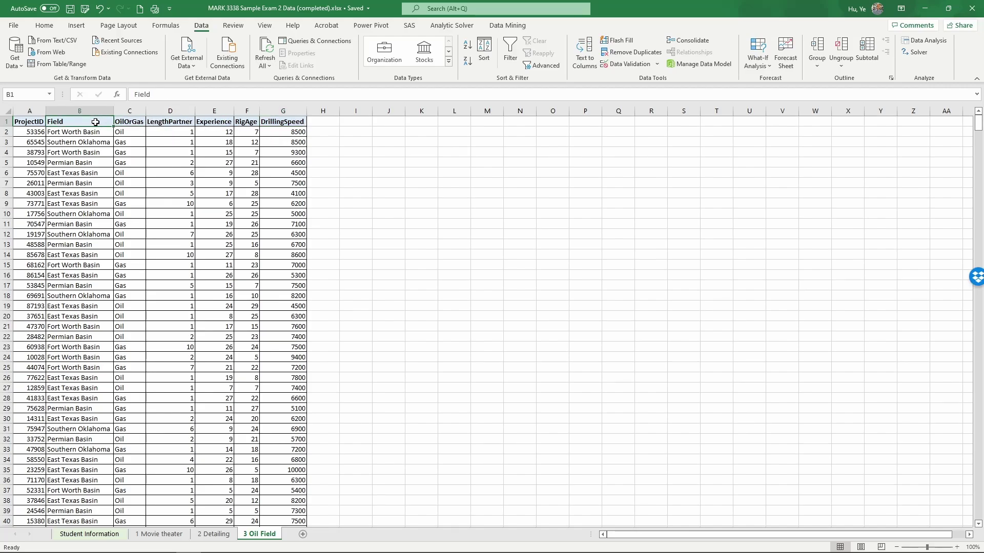
click(128, 122)
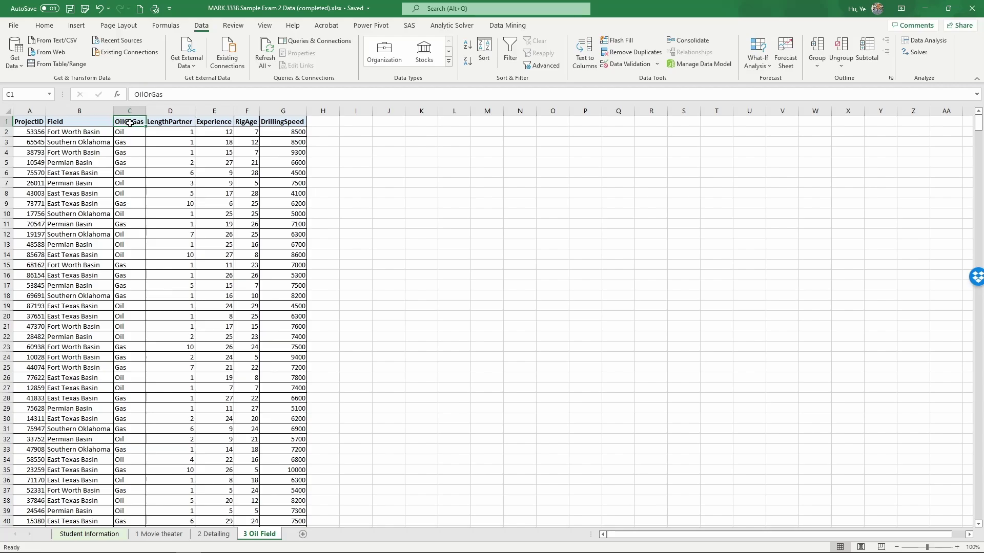
click(180, 122)
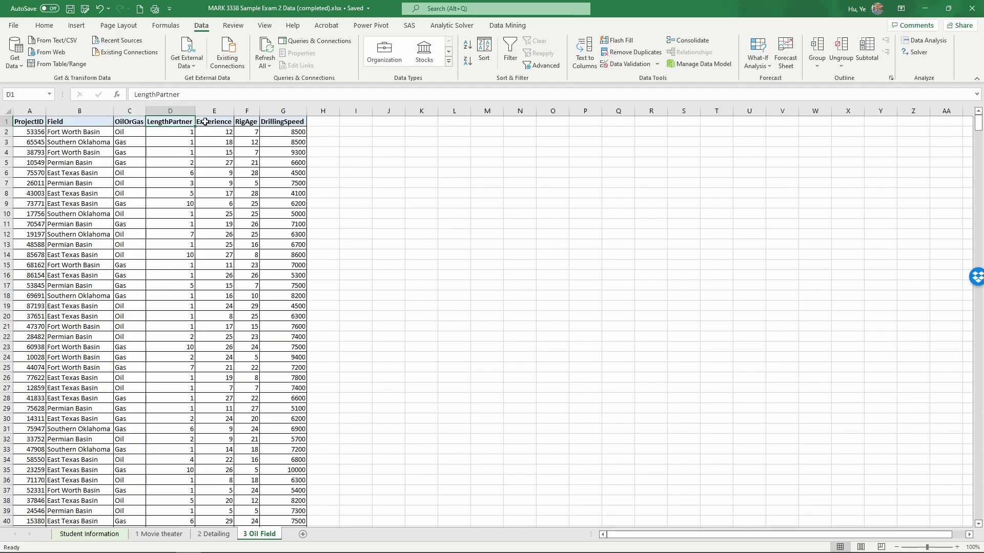
click(204, 121)
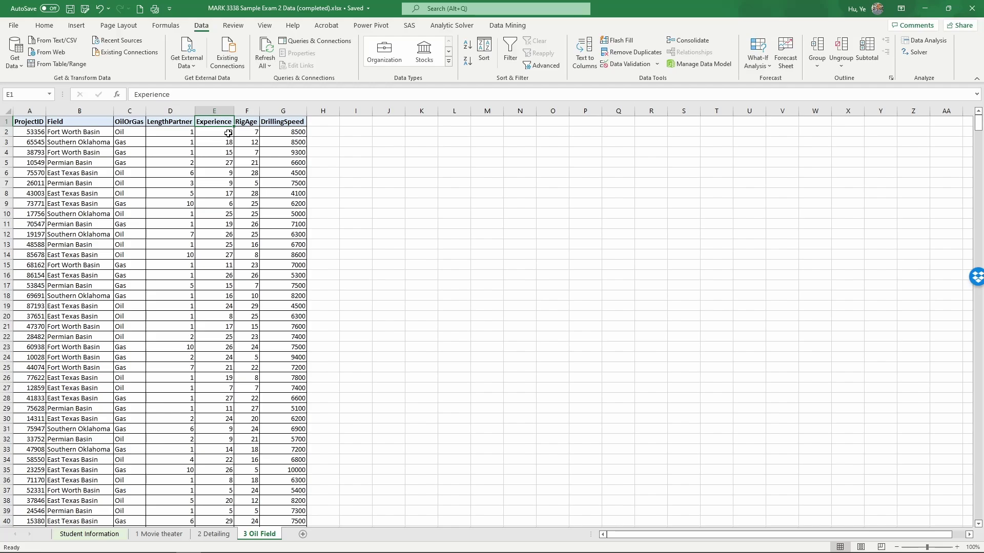
click(248, 123)
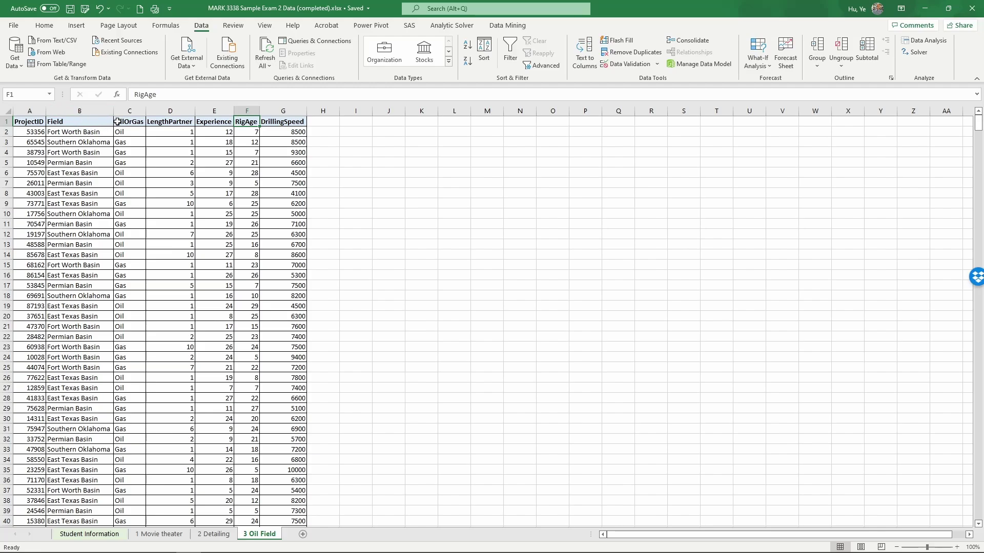
click(80, 117)
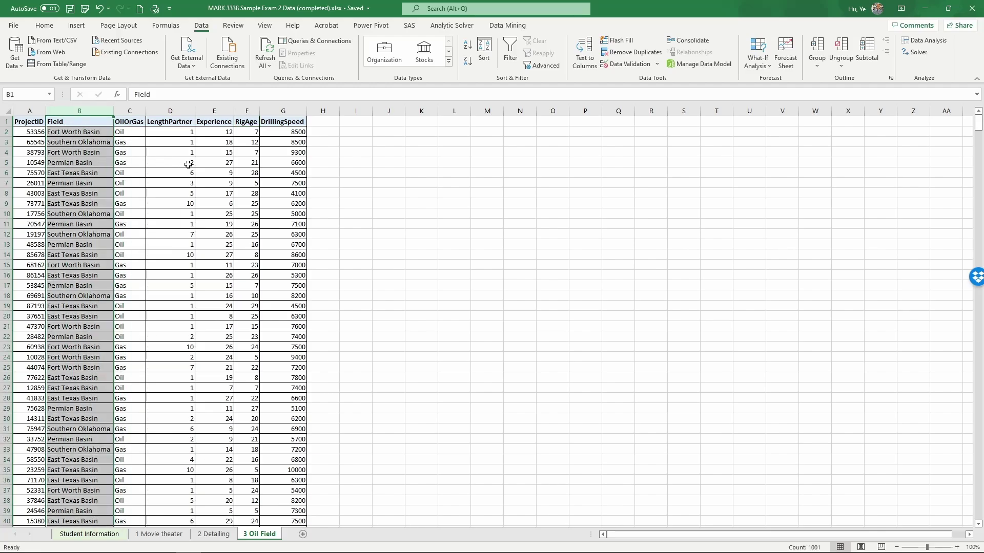
Insert three blank columns between the OilOrGas and LengthPartner columns
click(175, 109)
drag(169, 111, 238, 111)
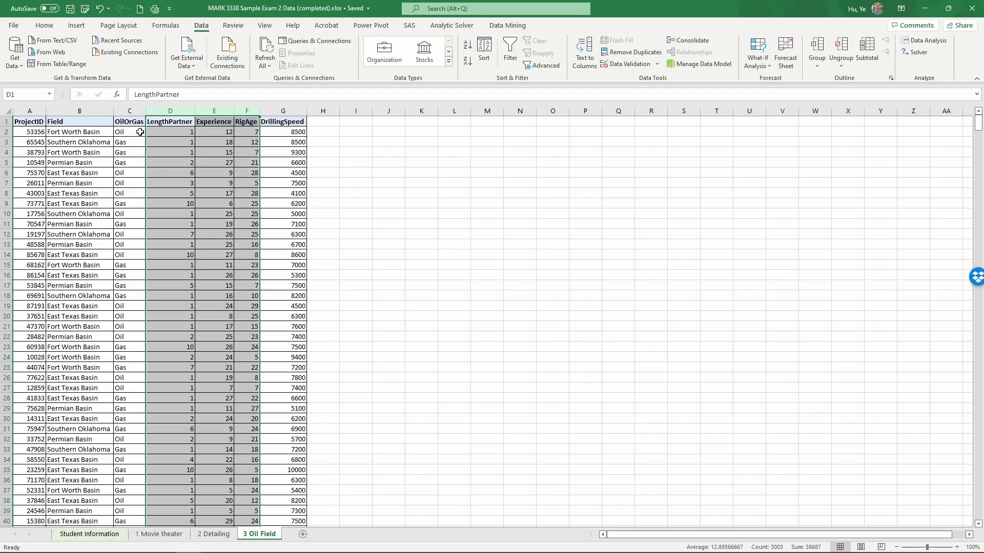
right_click(173, 142)
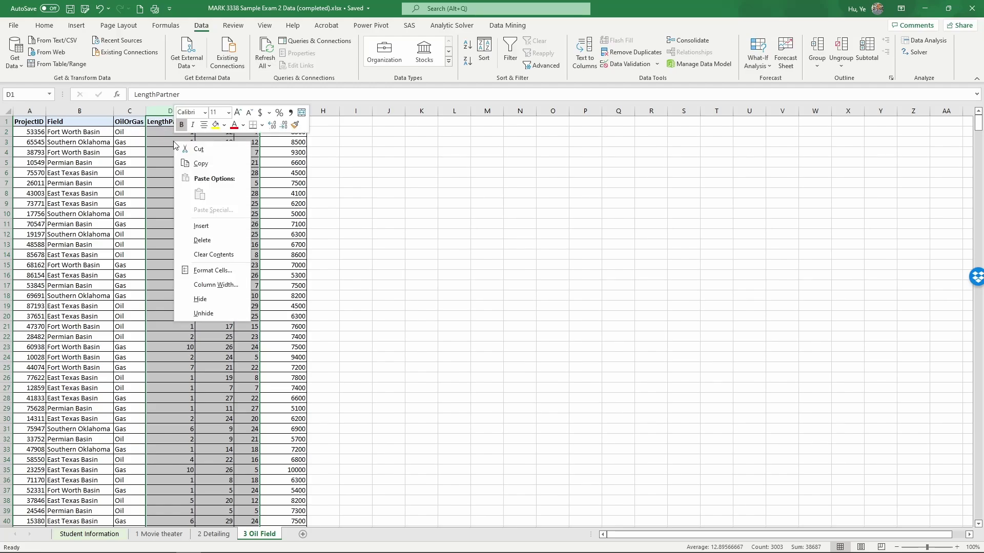
click(220, 231)
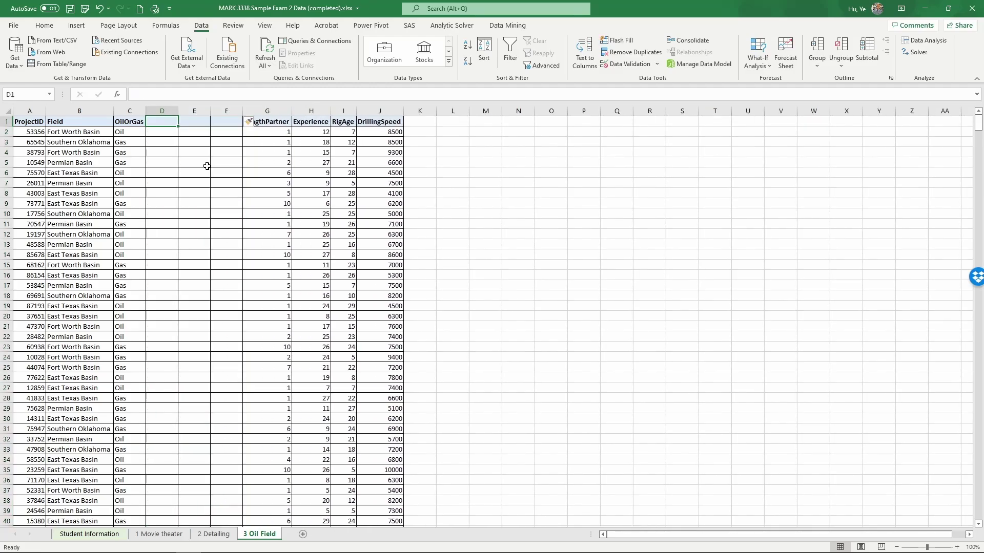
Enter the headers Field_PB, Field_FWB and Field_SO in cells D1, E1 and F1
text(F)
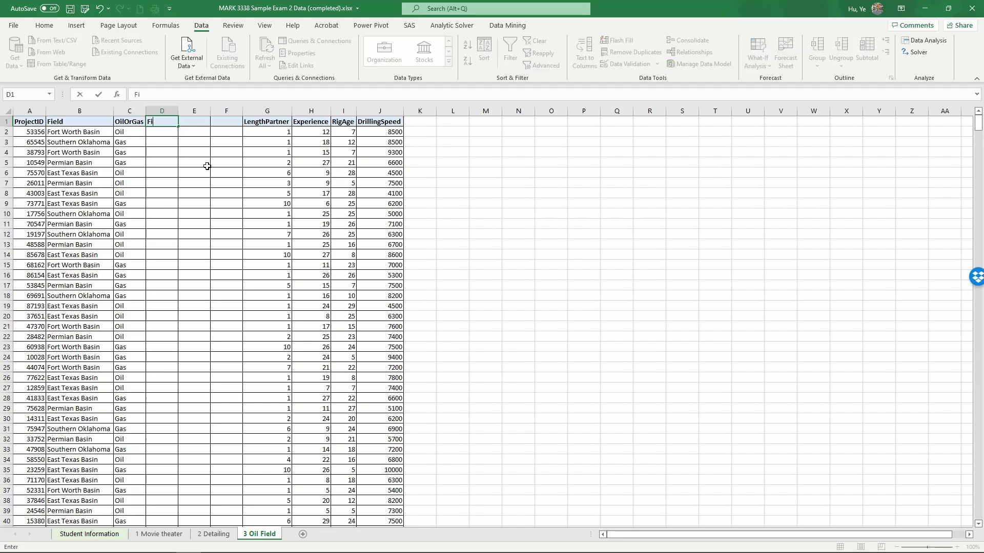
text(ield_PB)
key(ctrl+Return)
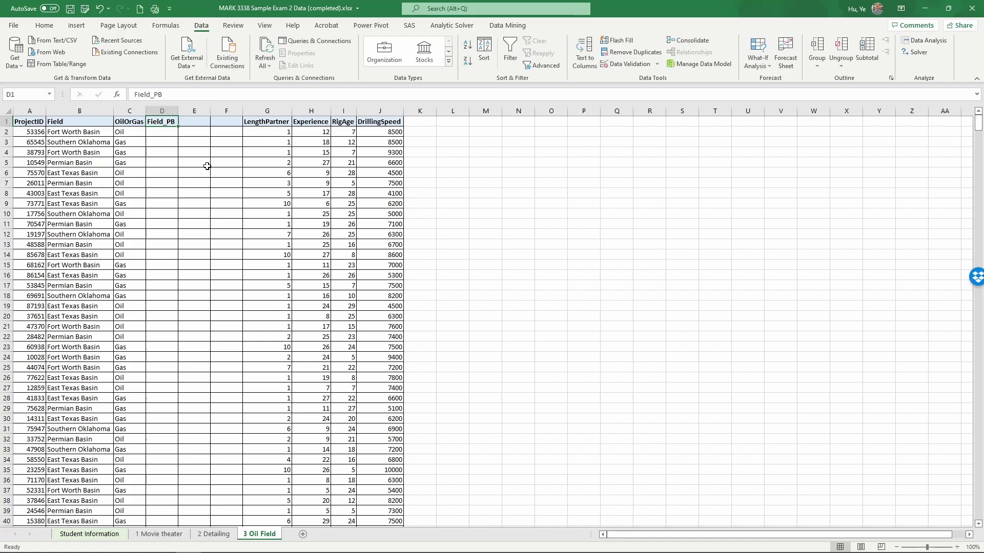
key(Right)
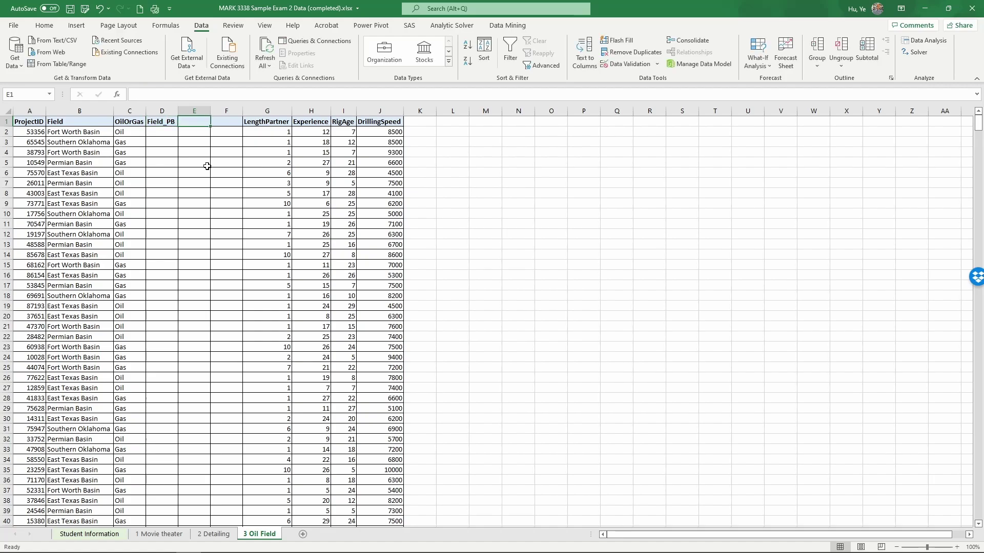
text(Field)
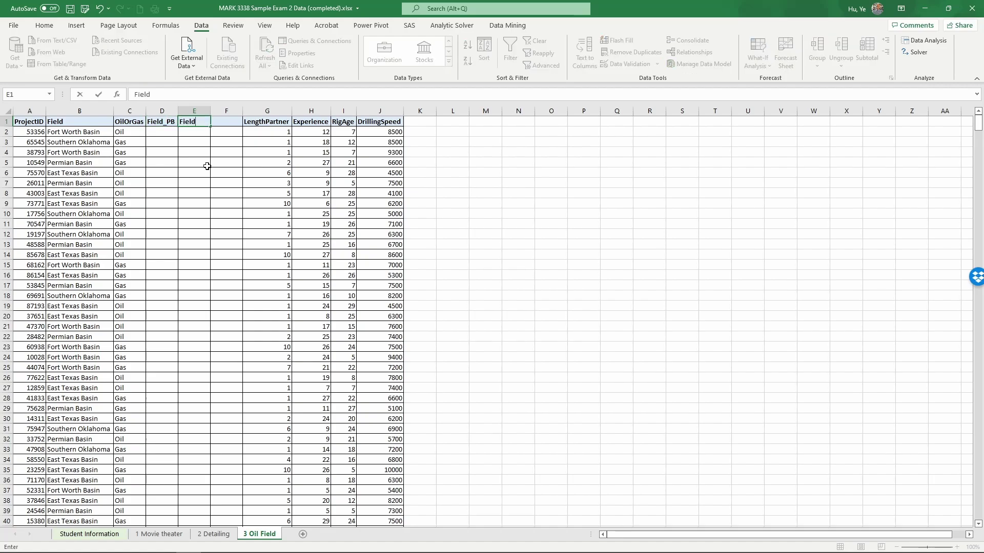
text(_FWB)
key(Tab)
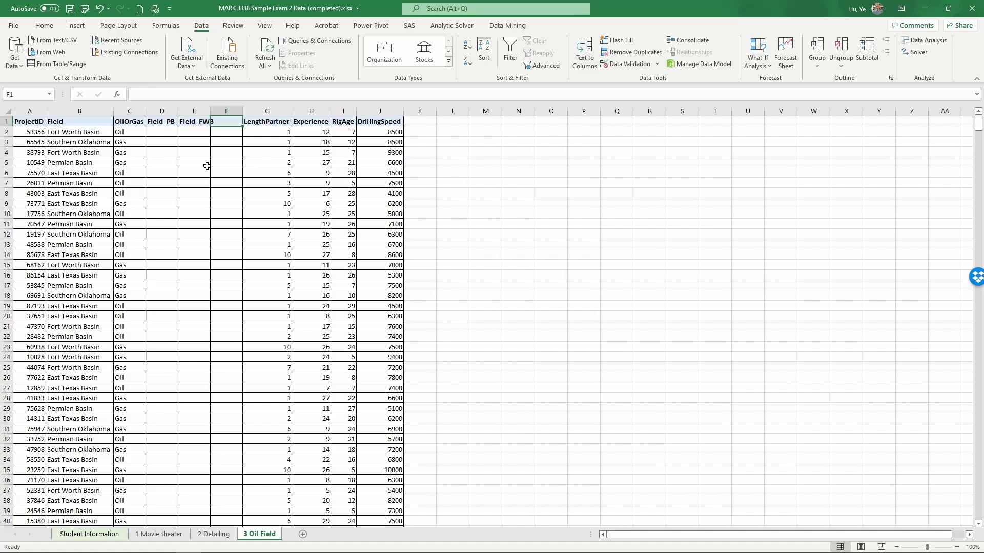
text(Field)
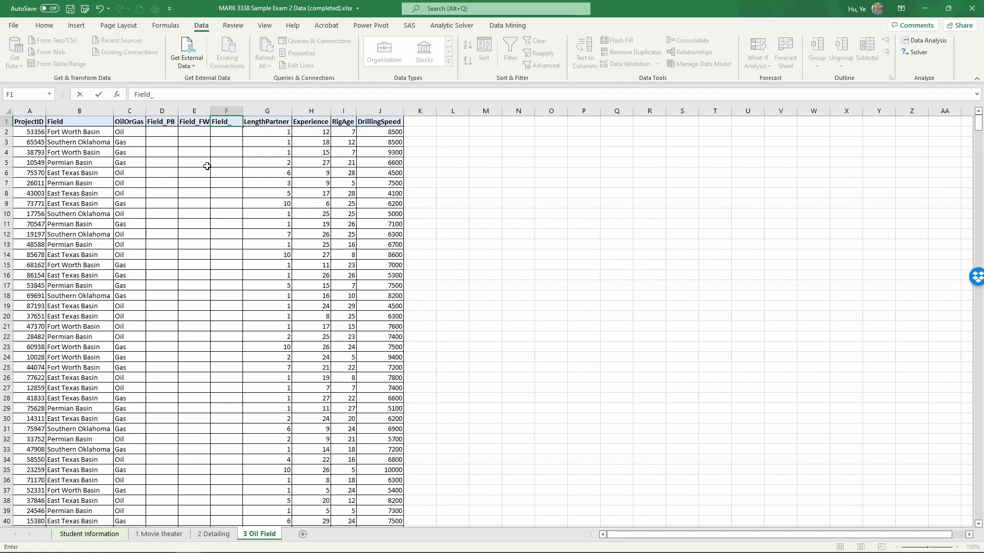
text(_SO)
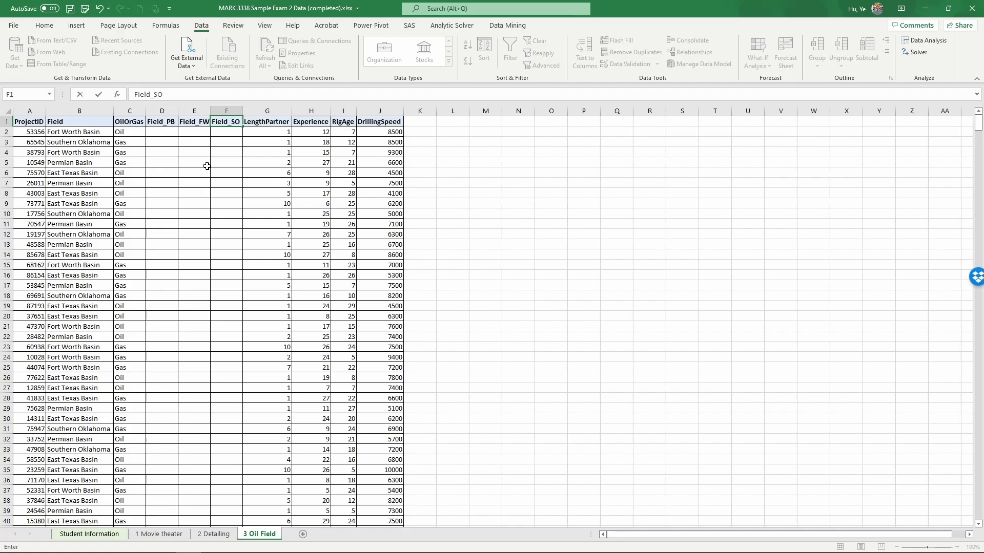
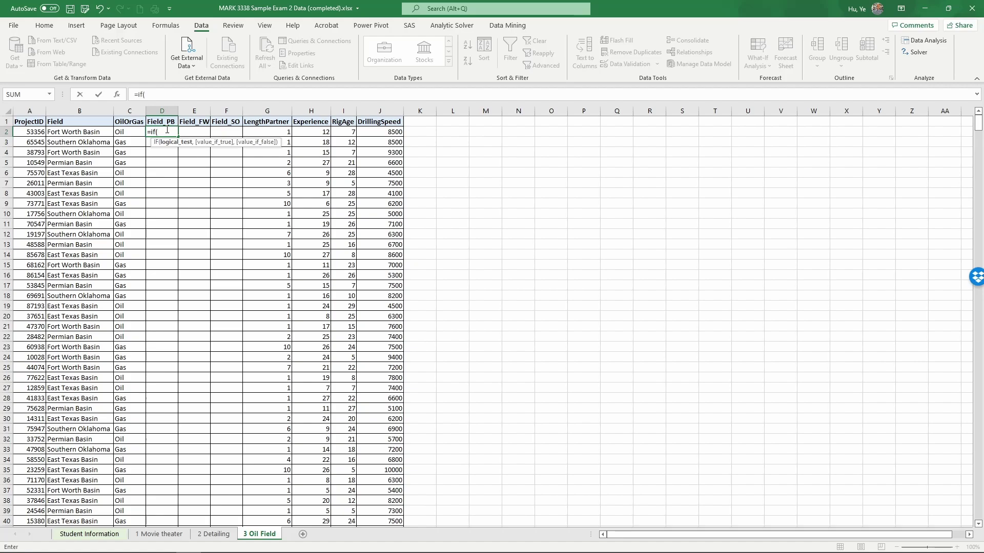
Enter the formula =IF(B2="Permian Basin",1,0) in cell D2 under Field_PB
click(75, 132)
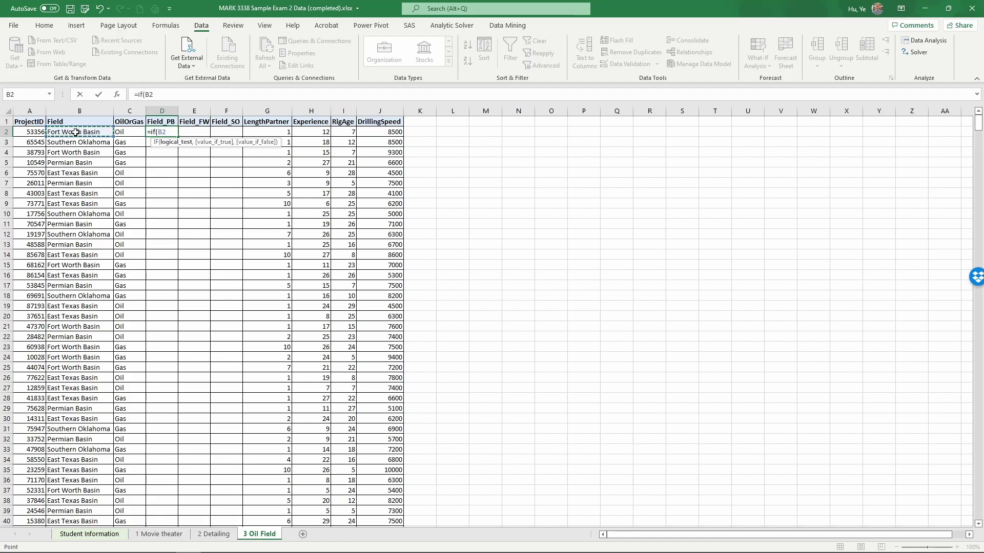
text(=)
text("Permi)
key(BackSpace)
text(mian Bas)
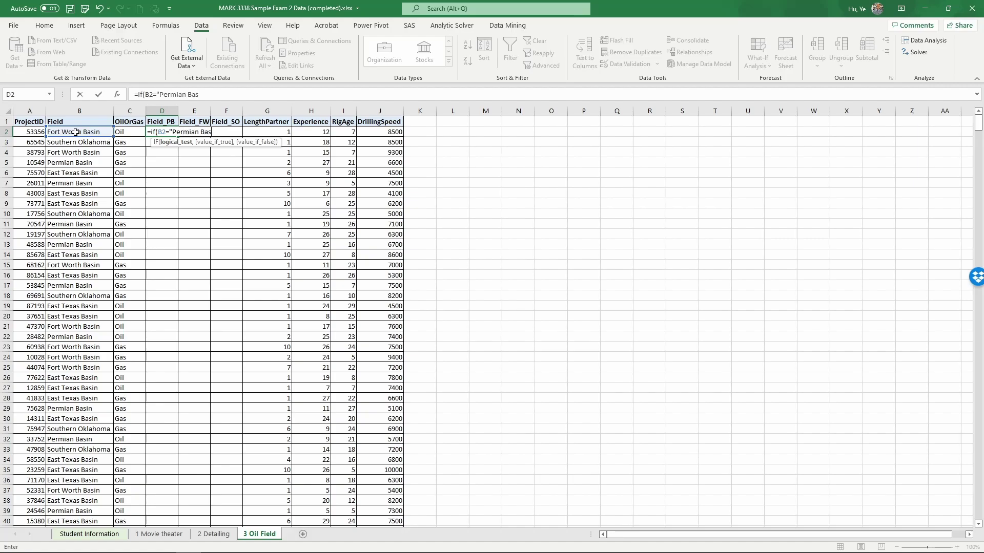
text(in",)
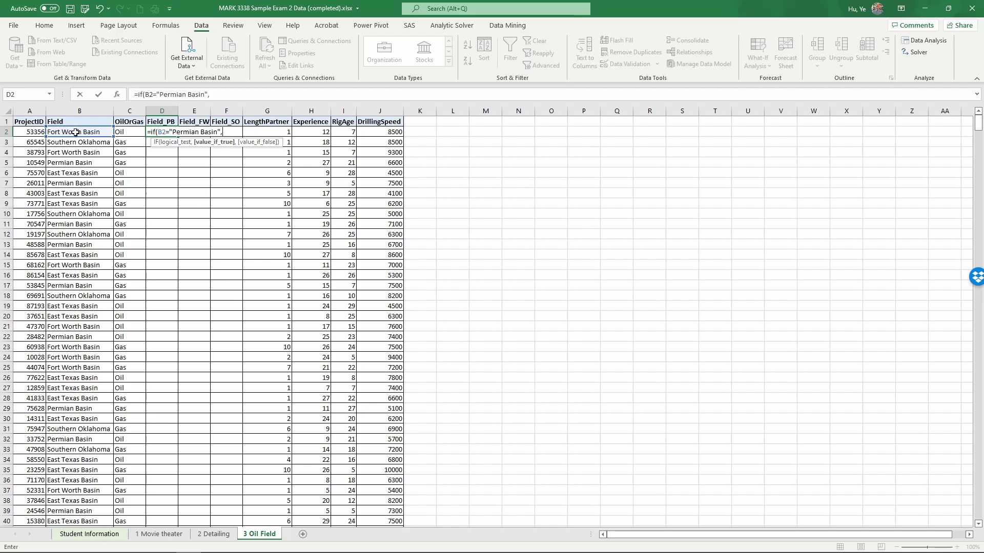
text(1,0)
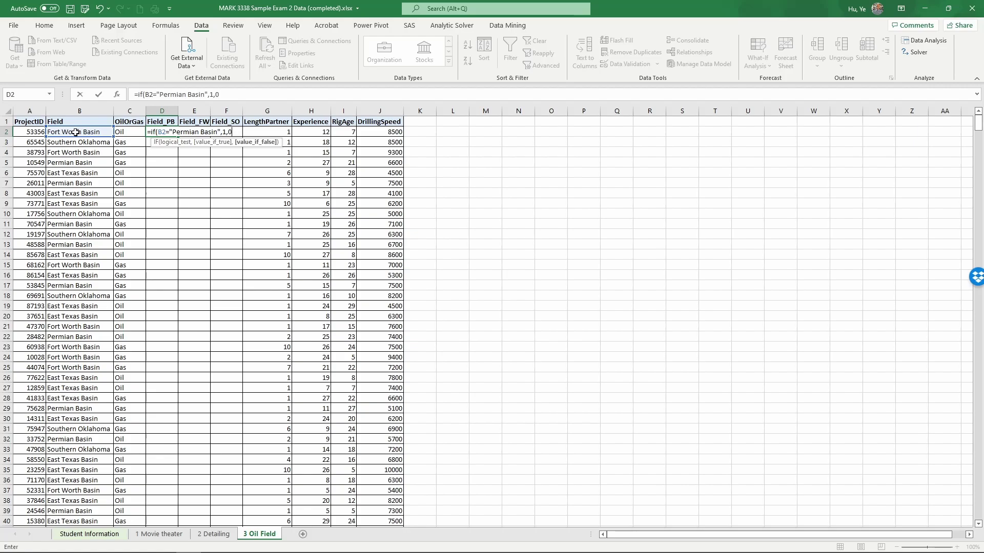
text())
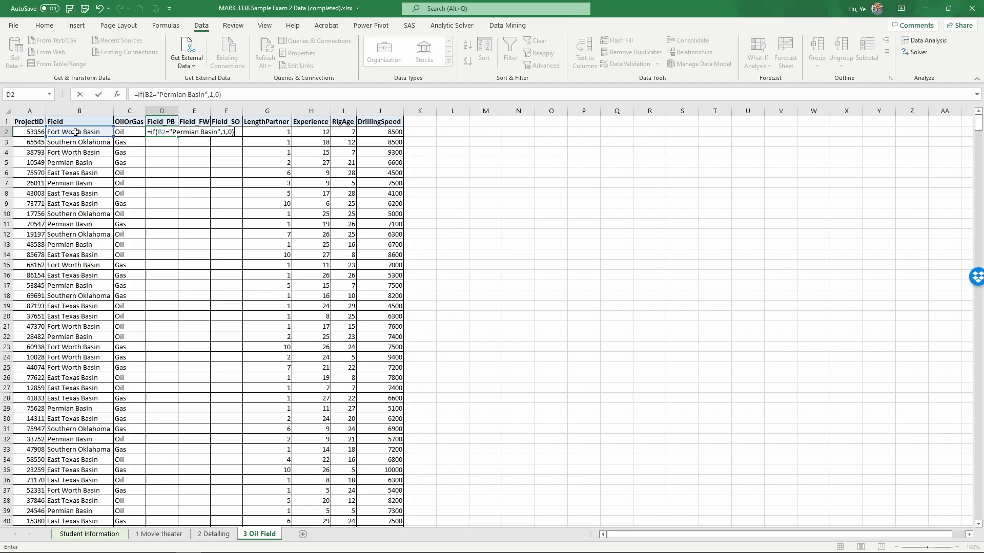
key(Return)
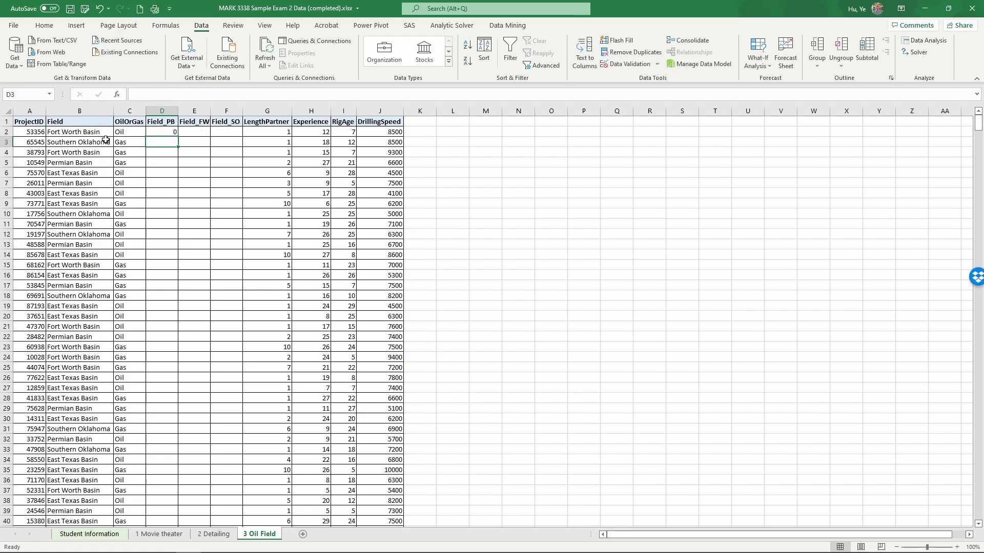
Enter the formula =IF(B2="Fort Worth Basin",1,0) in cell E2 under Field_FWB, and select F2
click(186, 134)
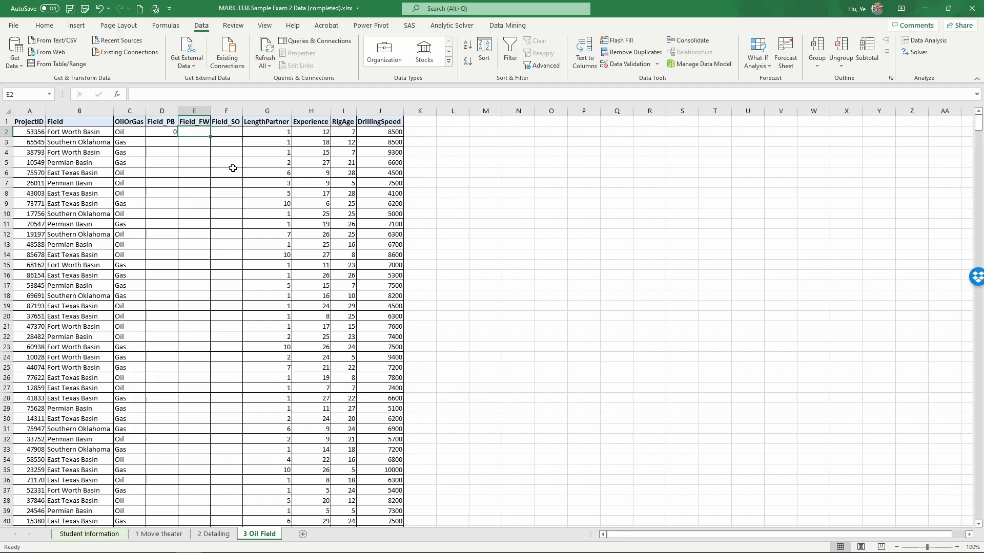
text(=i)
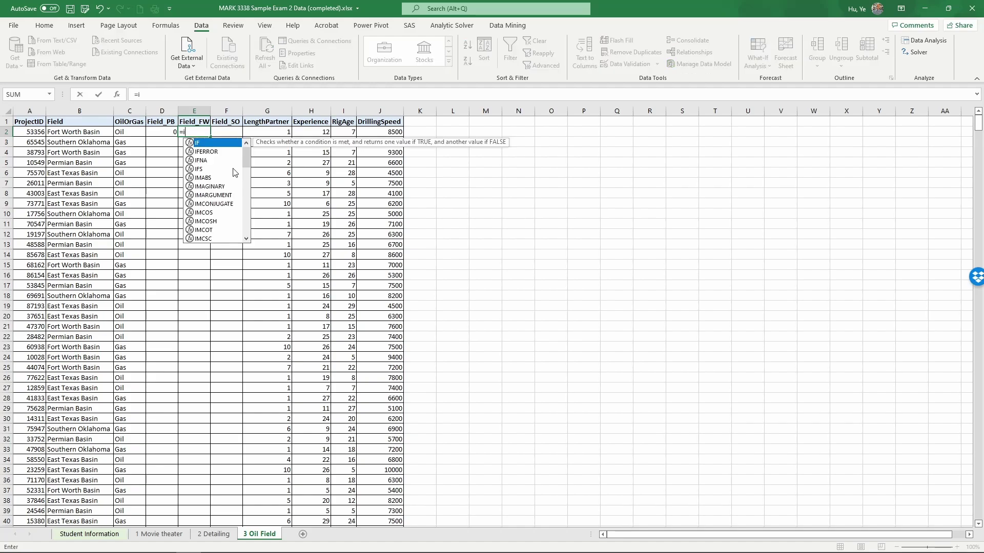
text(f(b2)
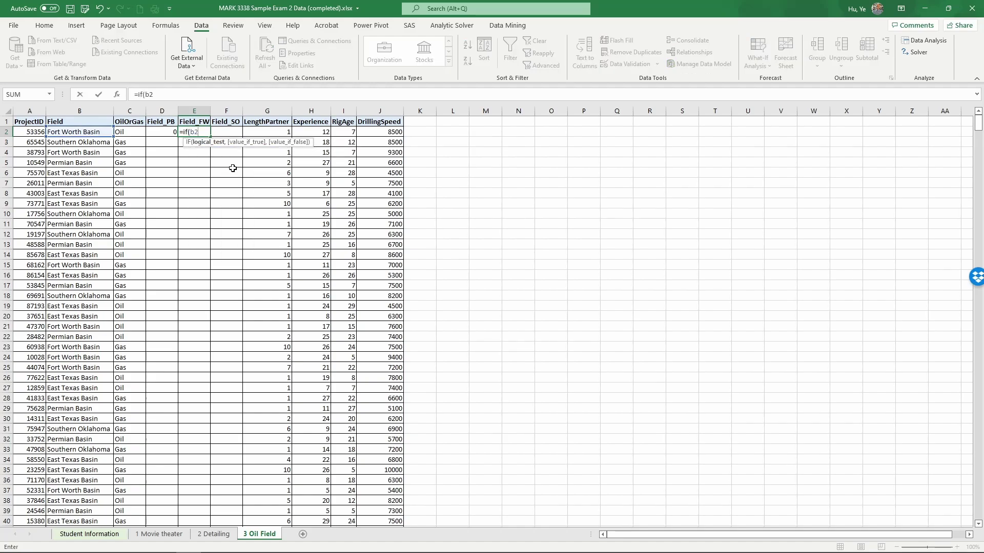
text(="Fort Worth Basin",)
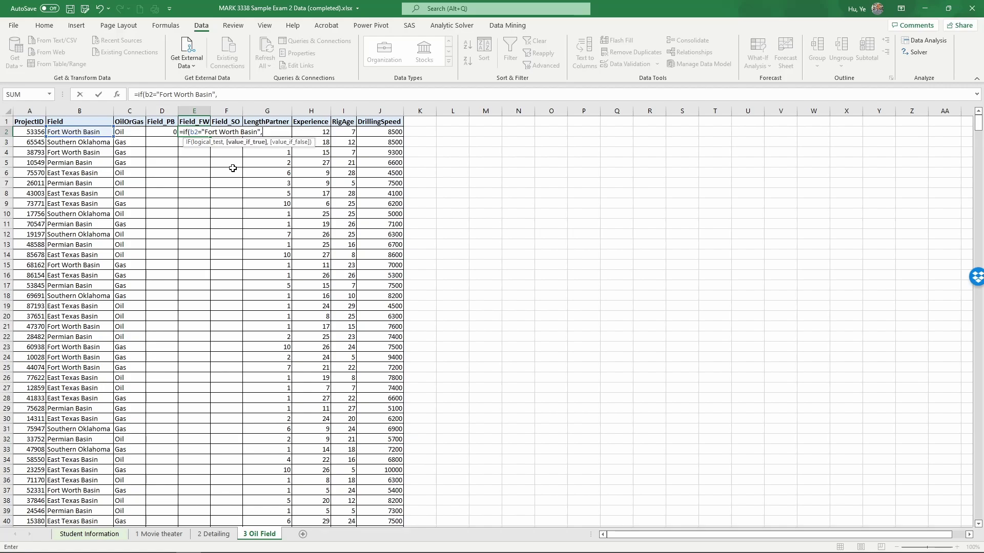
text(1,0))
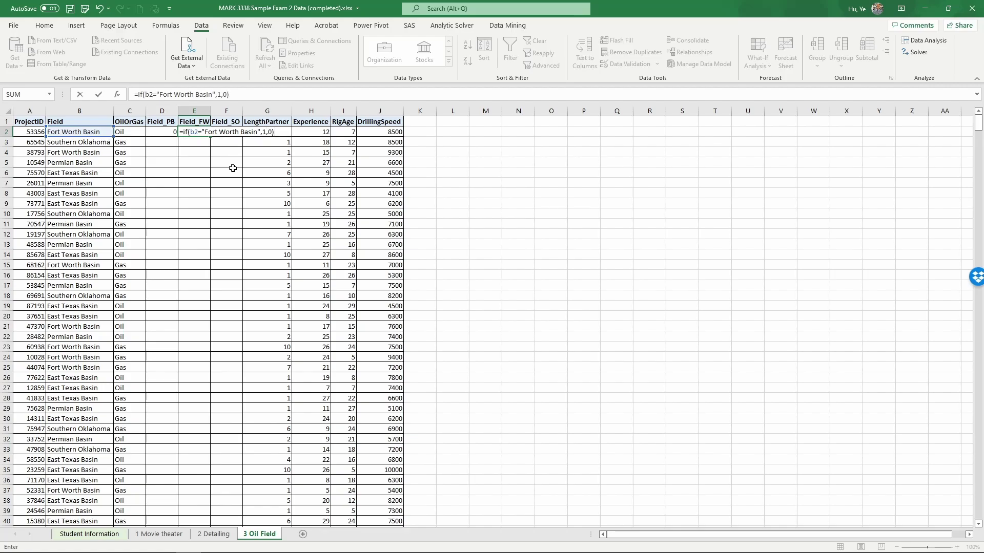
key(Return)
click(225, 132)
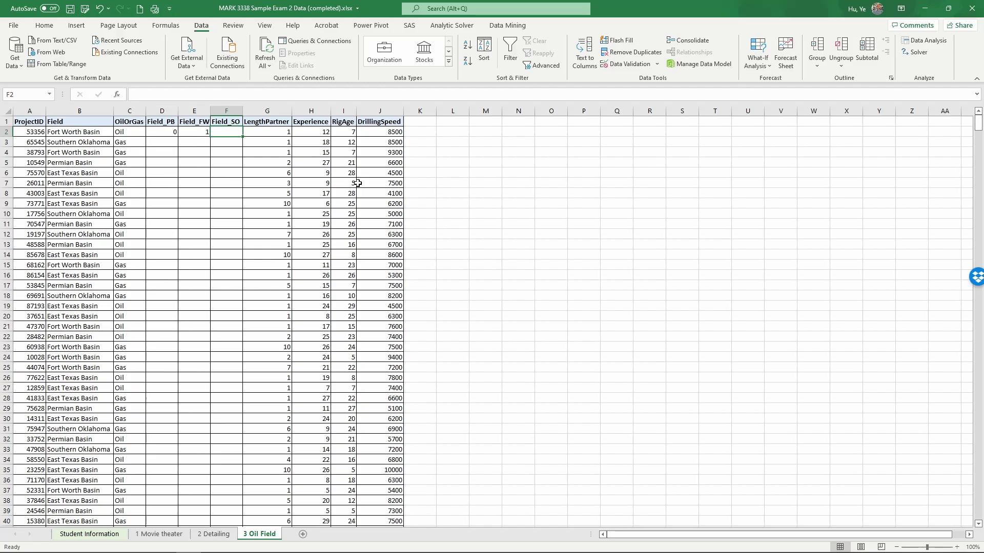
Enter the formula =IF(B2="Southern Oklahoma",1,0) in F2 under Field_SO, and fill the D2:F2 formulas down all data rows
text(=)
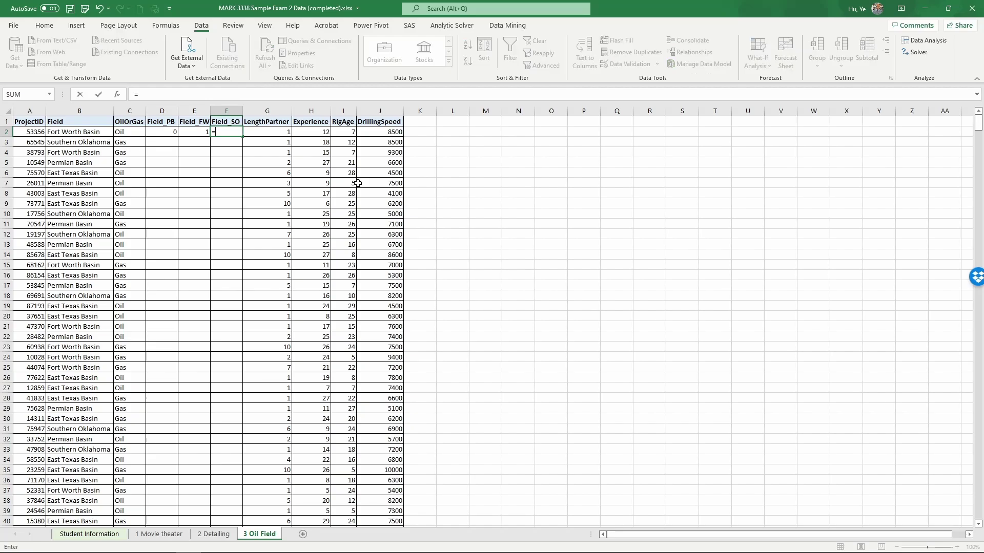
text(if)
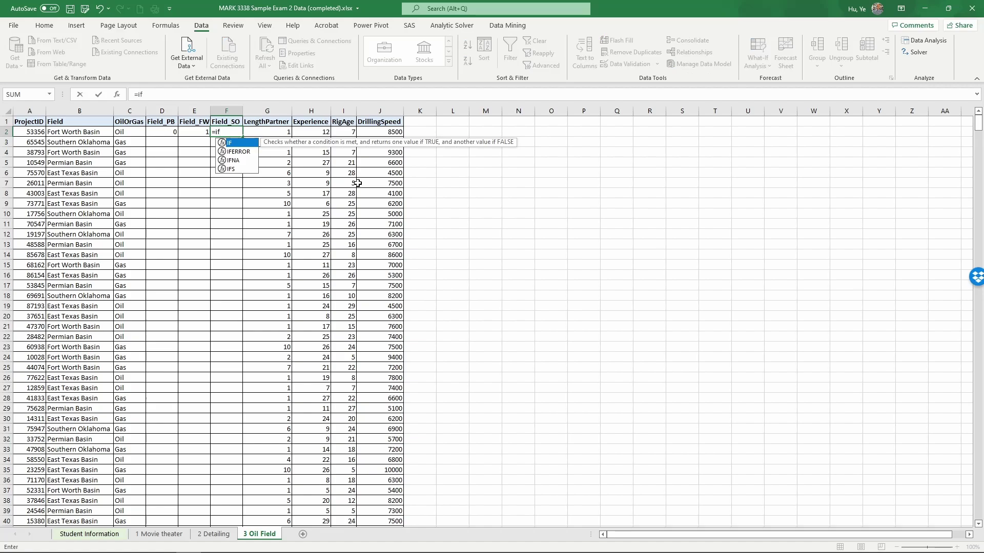
text(()
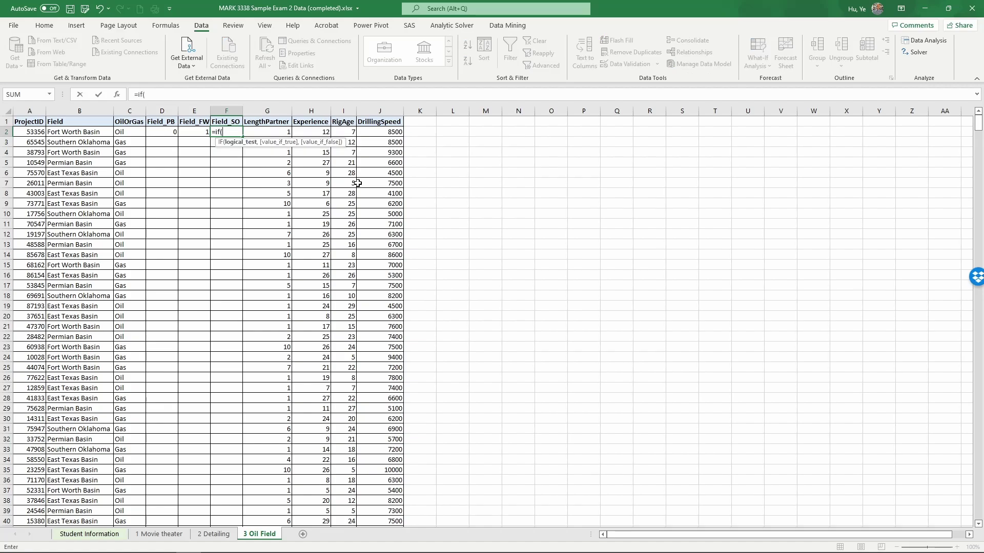
click(105, 133)
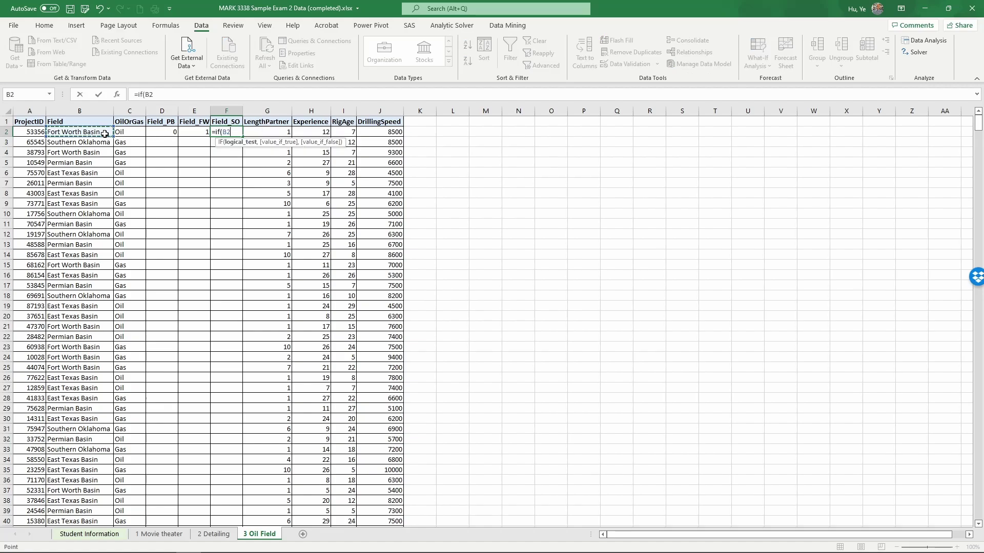
text(="Southern Okl)
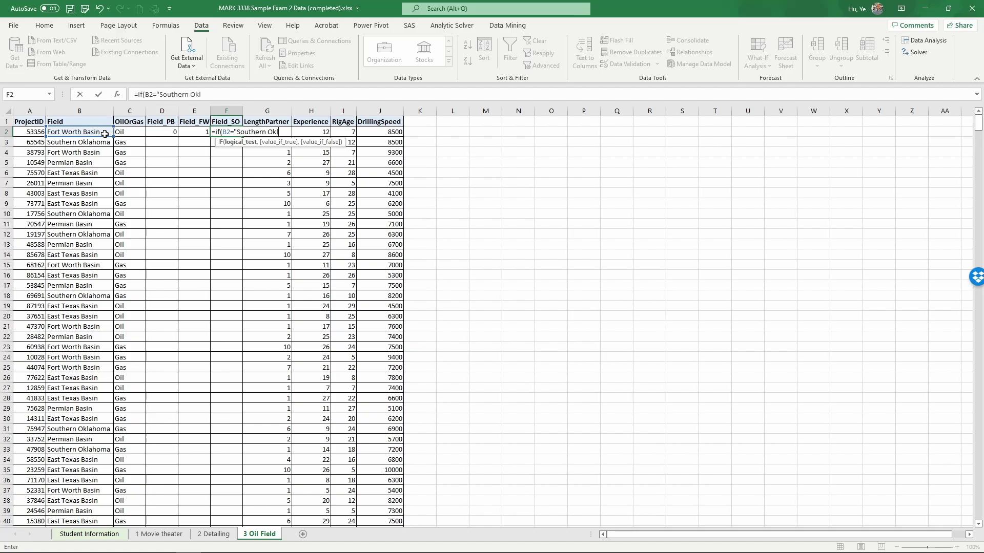
text(ahoma",1)
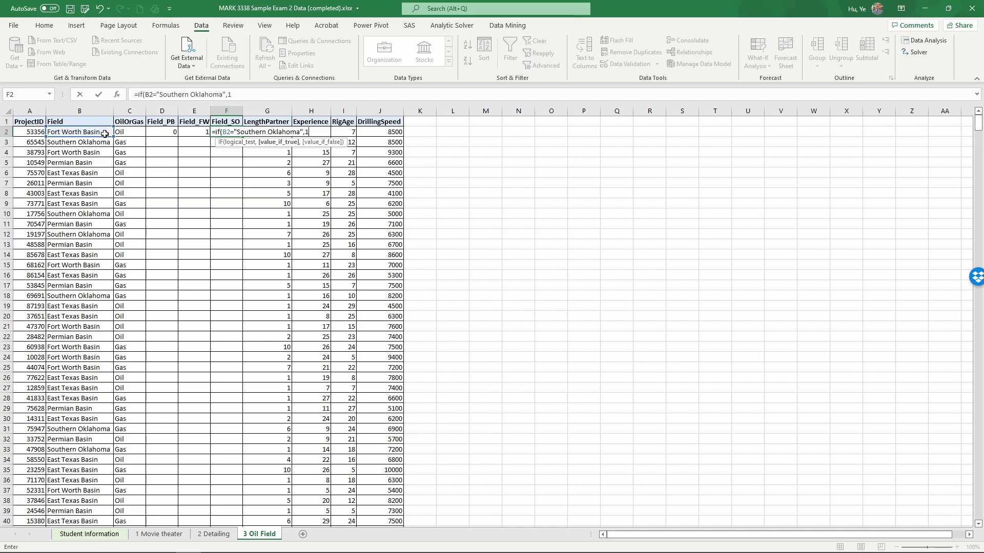
text(,0))
key(Return)
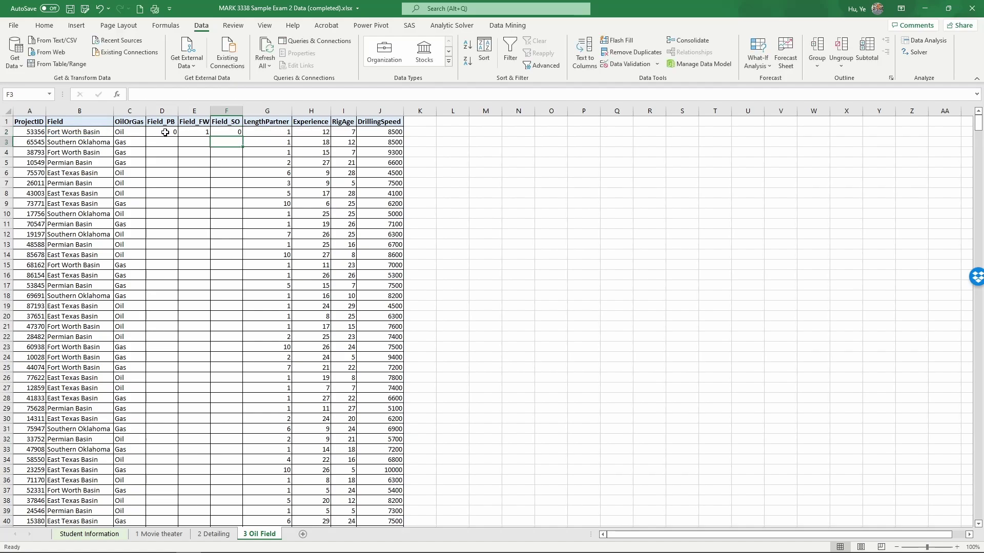
drag(165, 132, 216, 132)
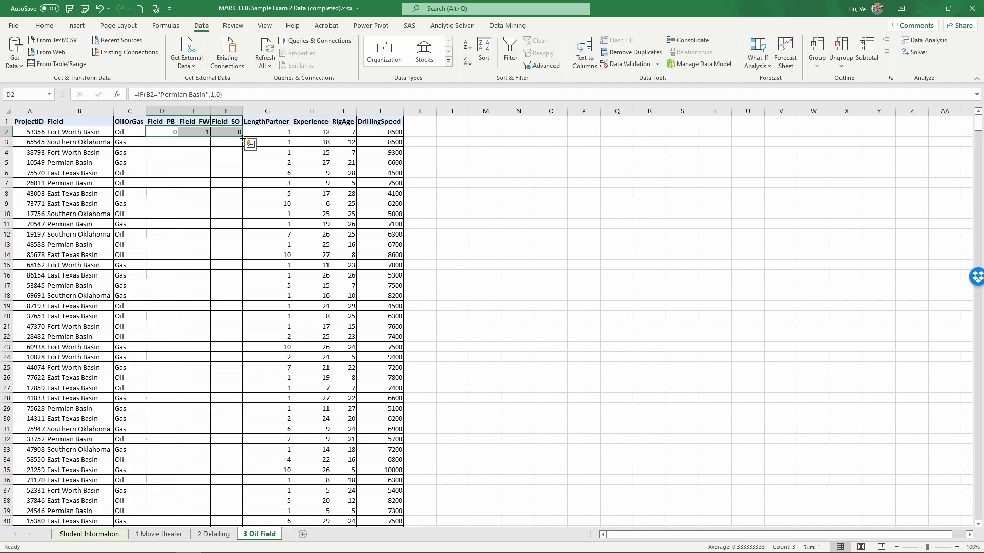
double_click(243, 137)
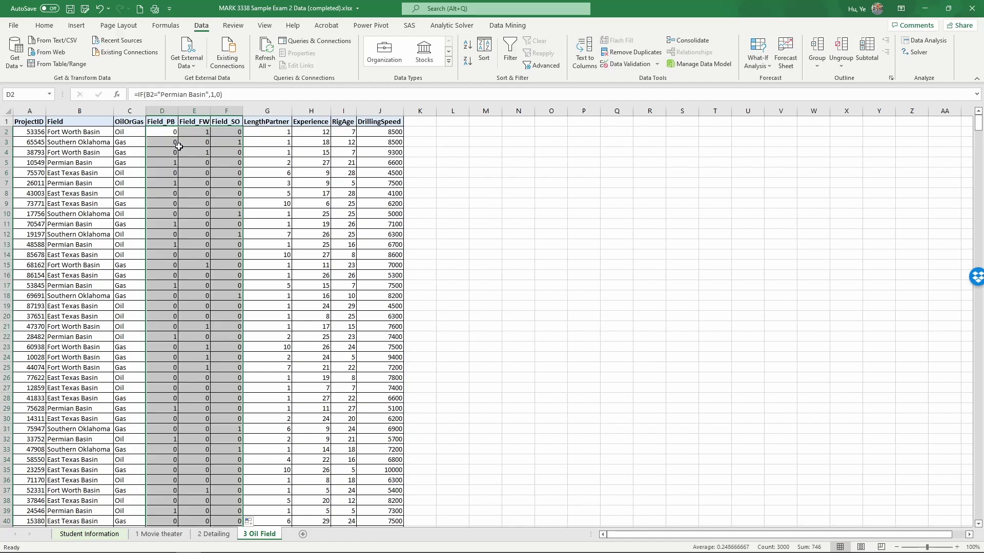
Check the Field_PB, Field_FWB and Field_SO codes against the Field names in rows 2, 3, 5 and 6
click(103, 133)
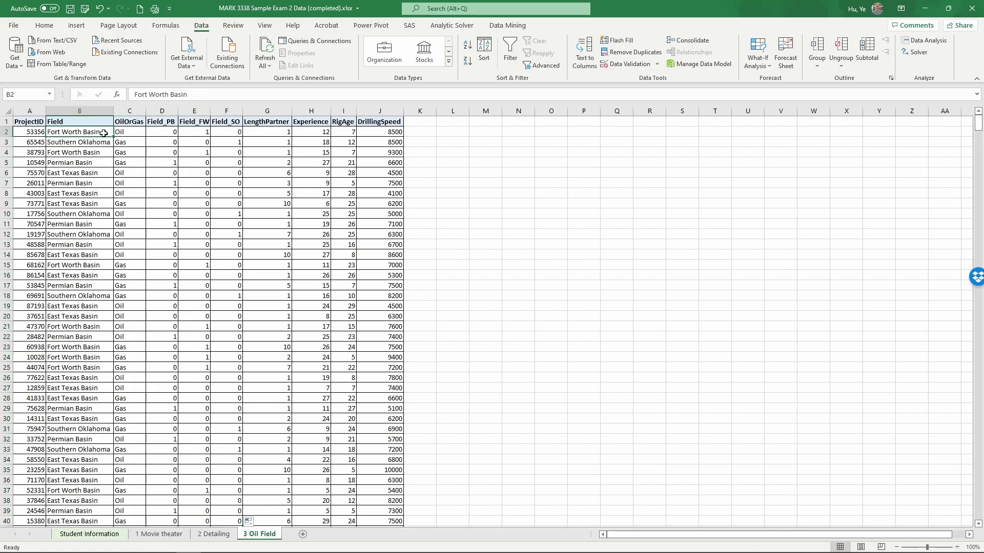
click(191, 134)
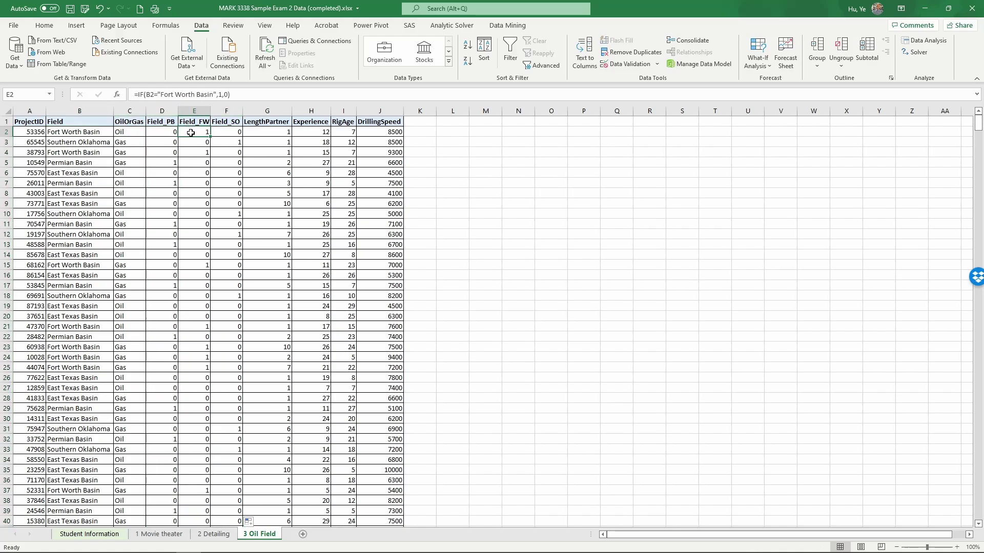
click(103, 143)
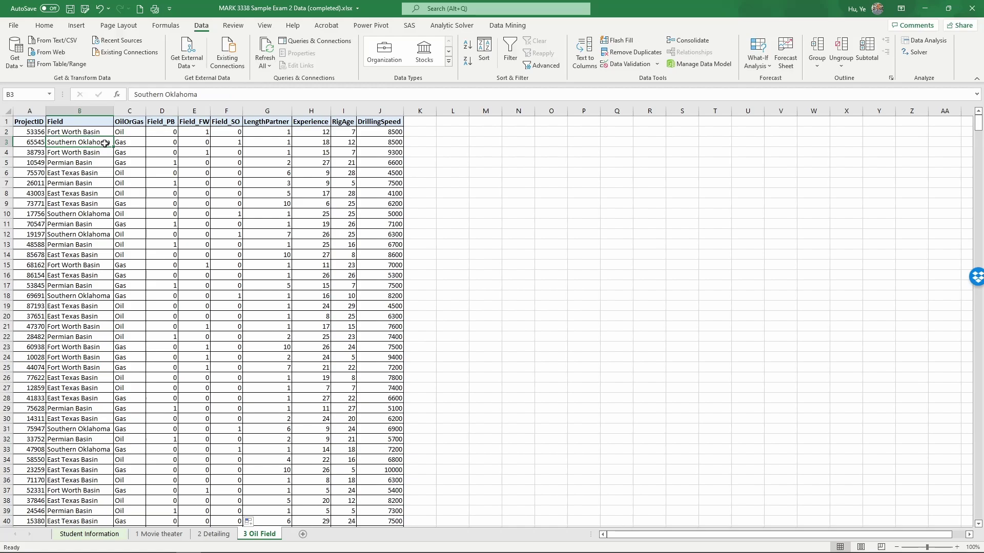
click(224, 143)
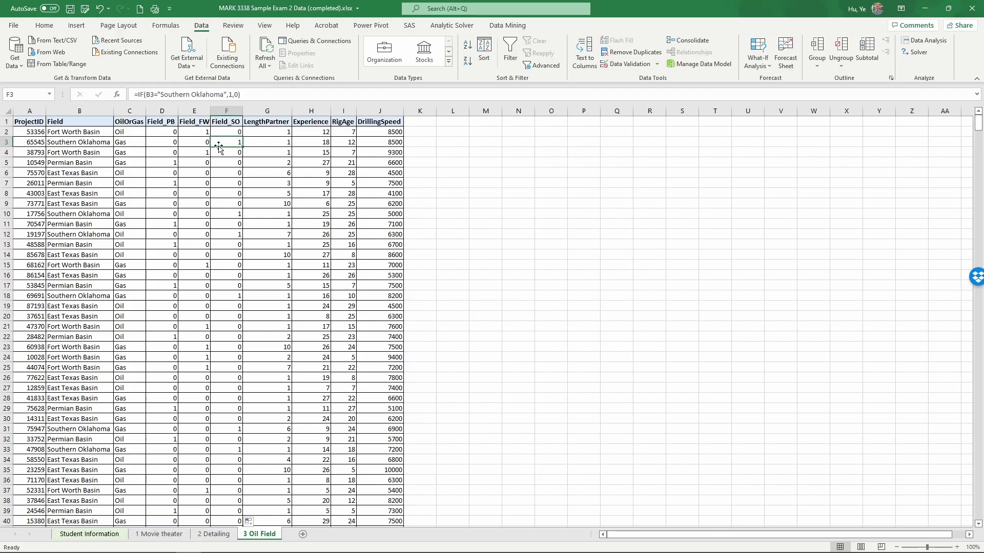
click(86, 164)
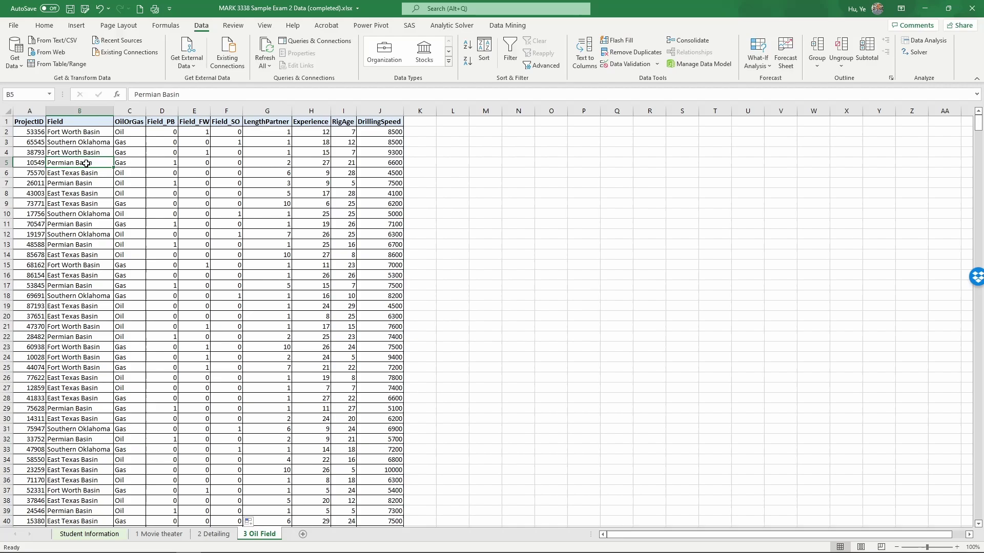
click(168, 162)
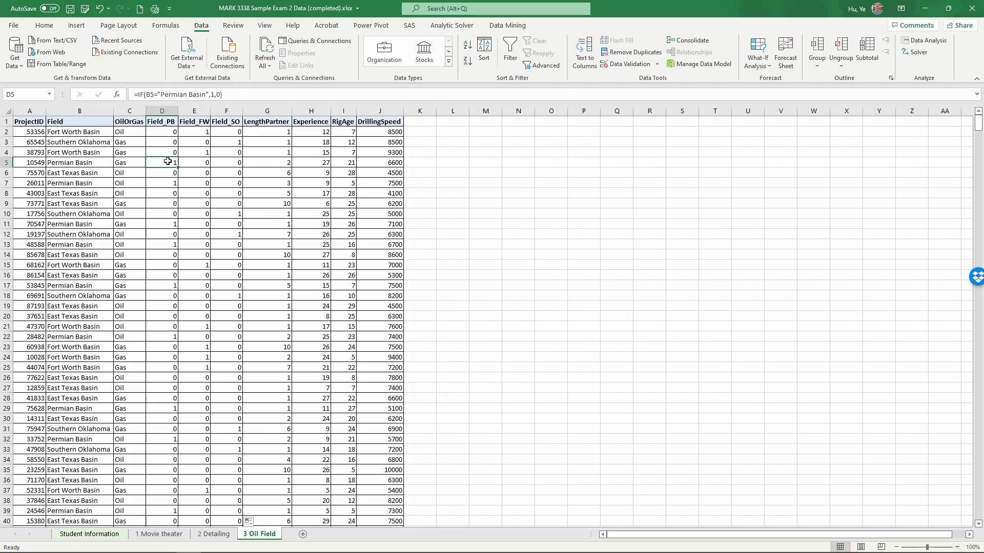
click(74, 176)
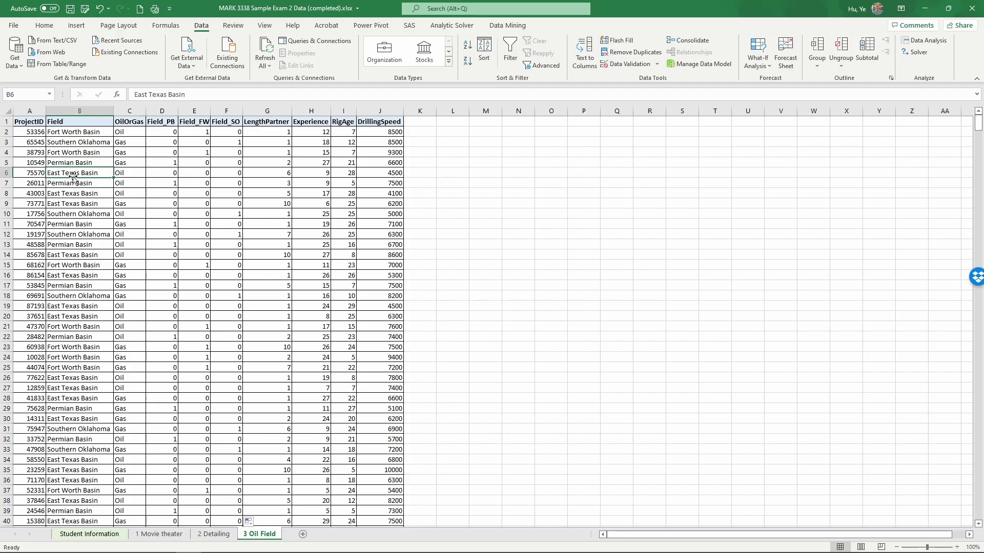
drag(154, 175, 236, 175)
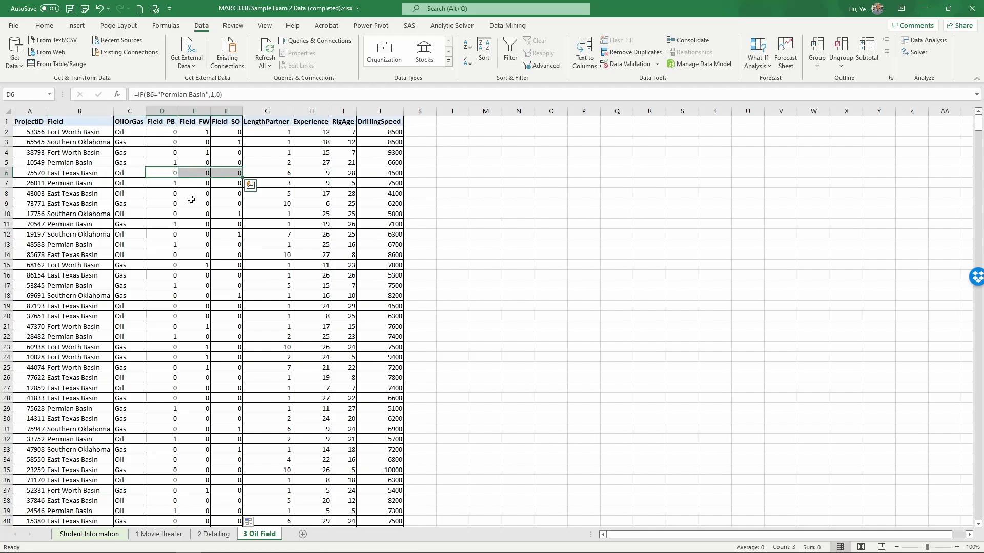
click(226, 123)
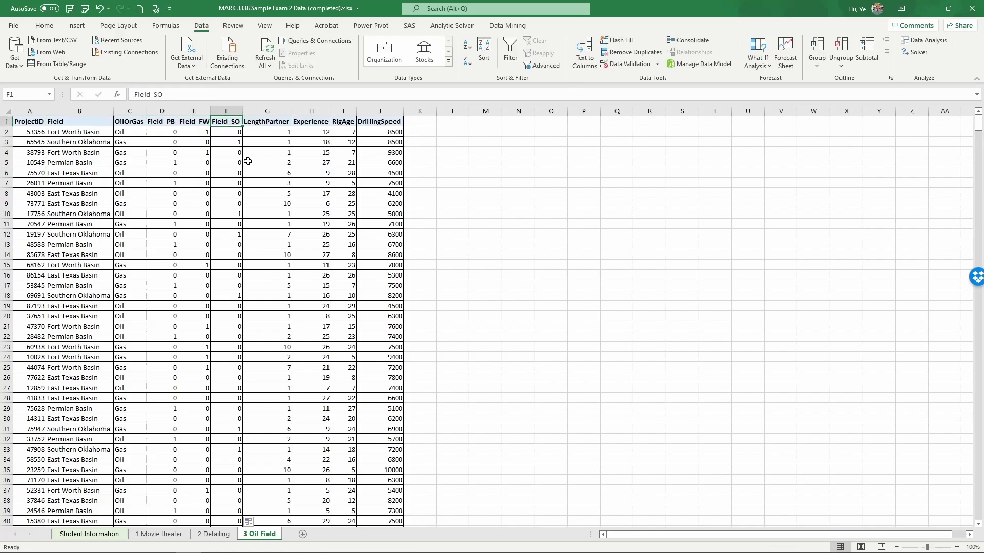
Insert a blank column before LengthPartner and give it the header Oil in G1
click(265, 111)
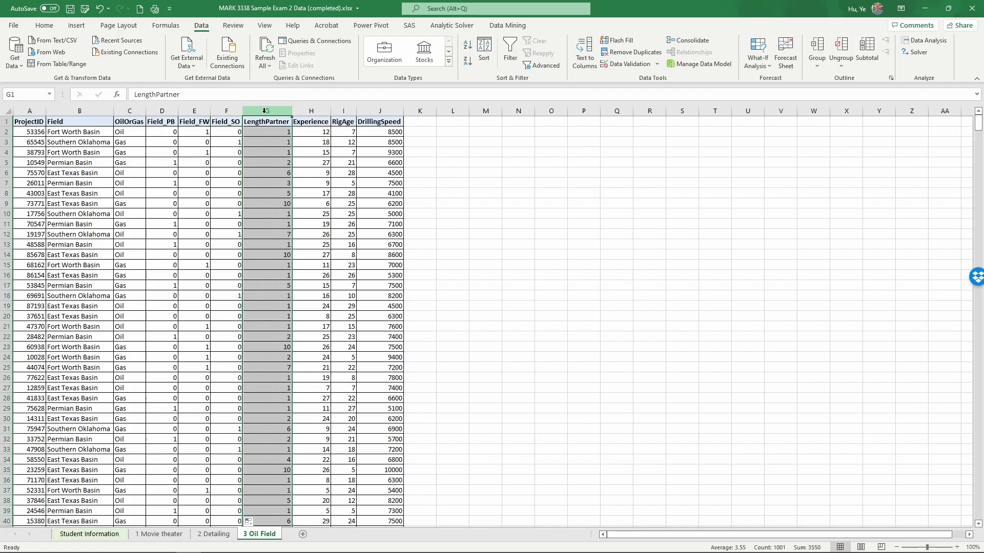
right_click(264, 112)
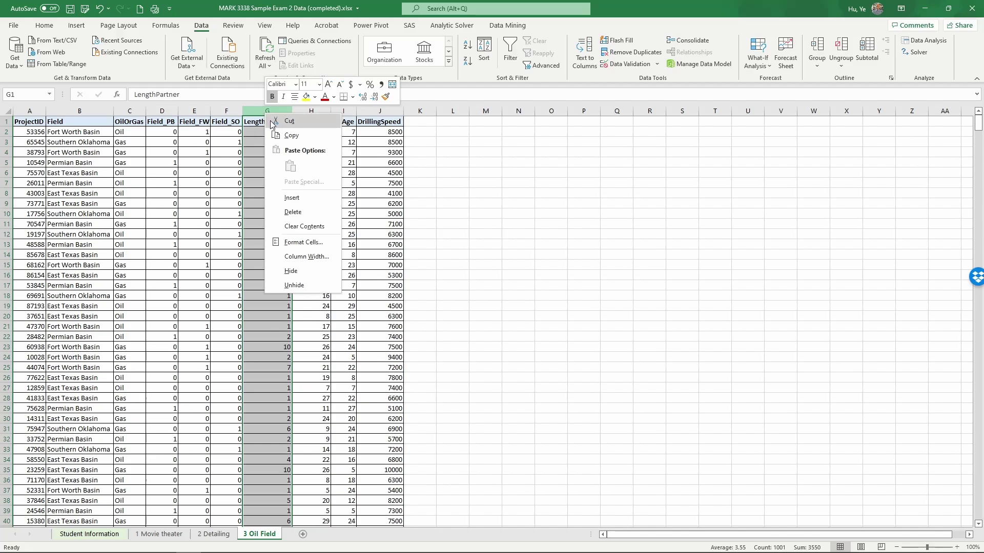
click(296, 201)
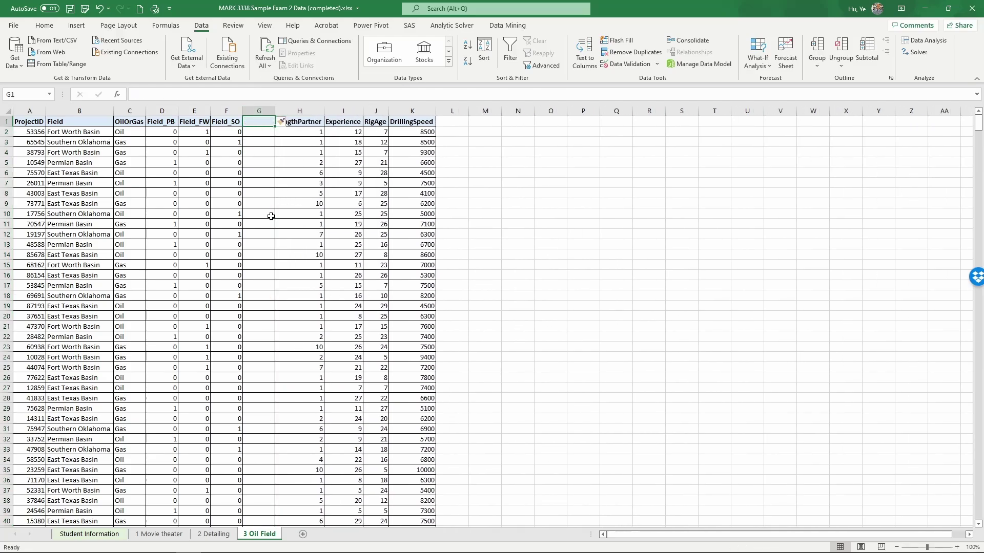
text(Oil)
key(Return)
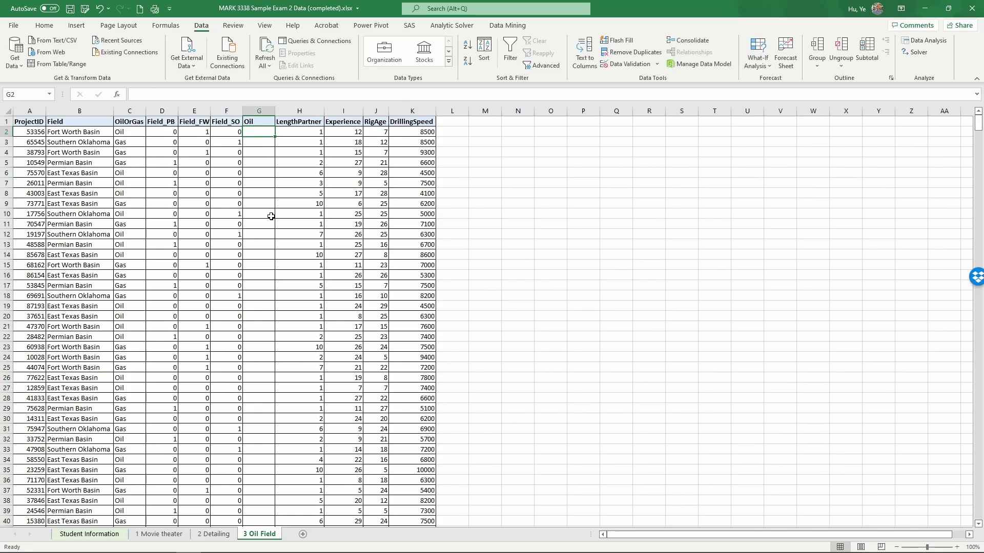
Enter the formula =IF(C2="Oil",1,0) in G2 and fill it down all data rows
text(=if()
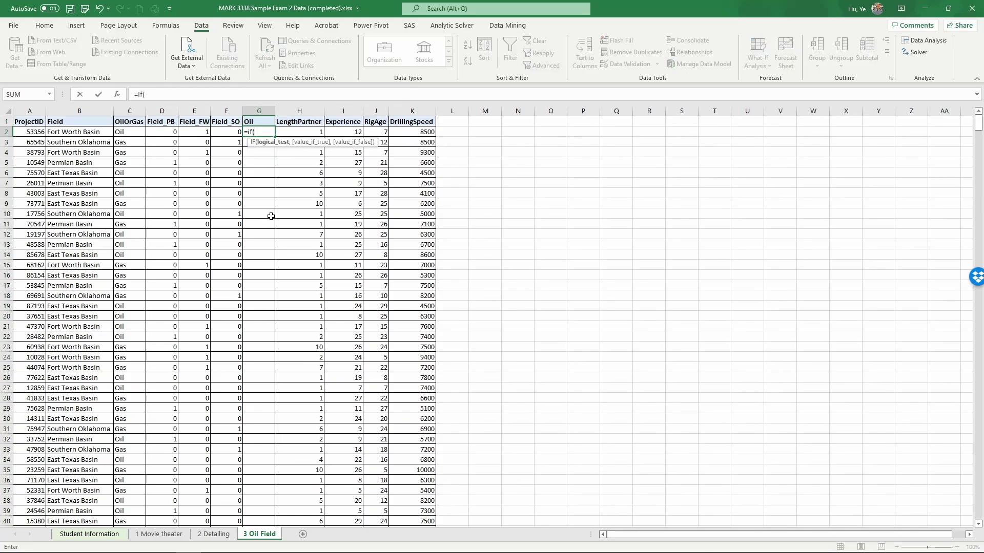
click(135, 133)
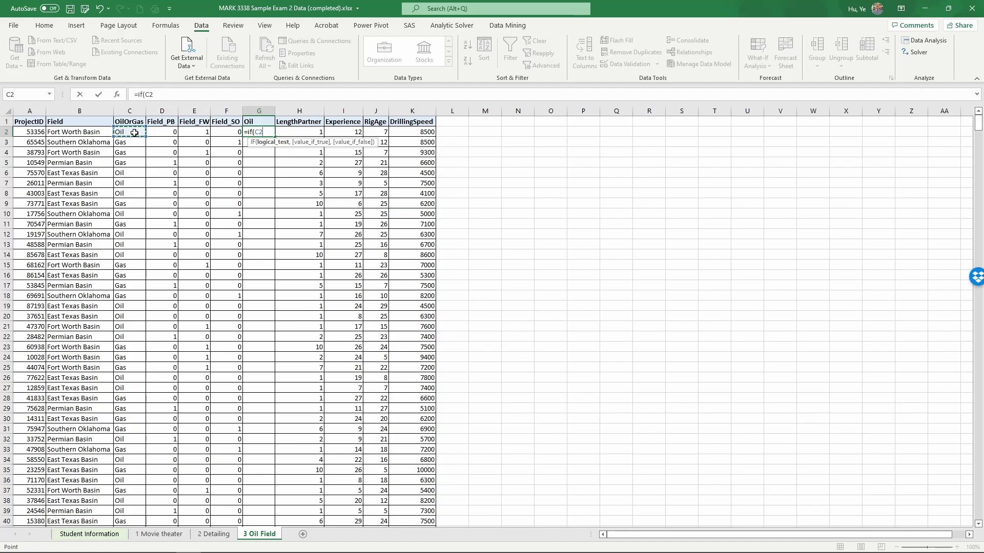
text(="Oil",)
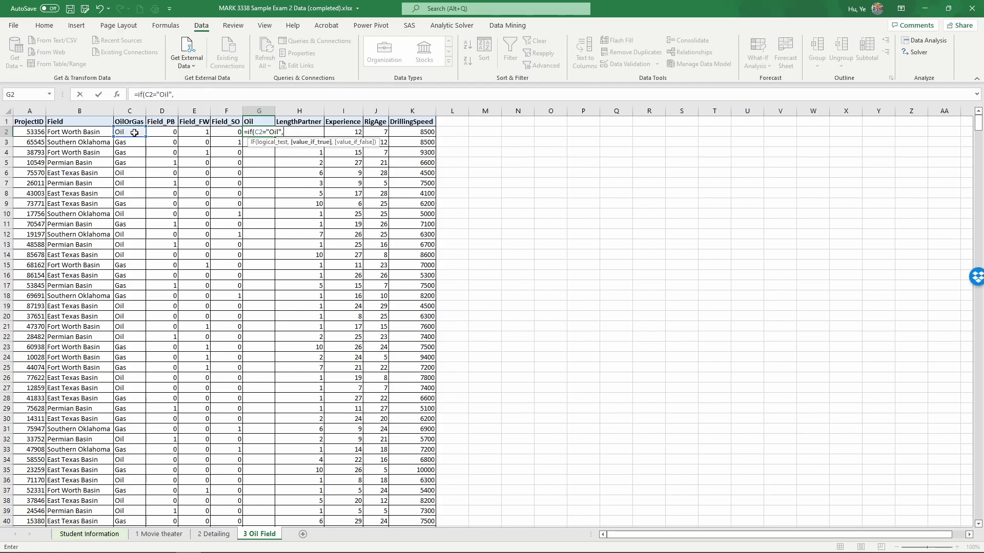
text(1,0))
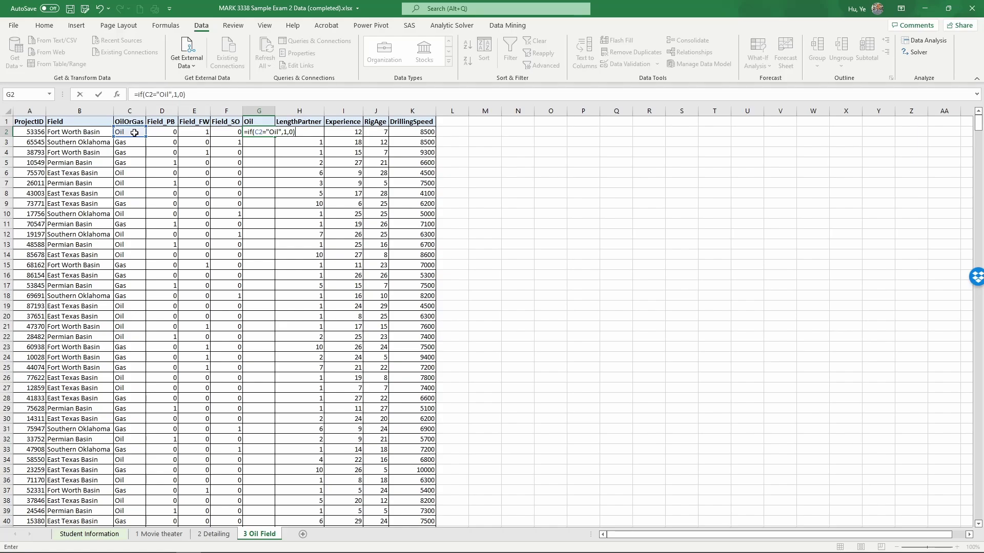
key(Return)
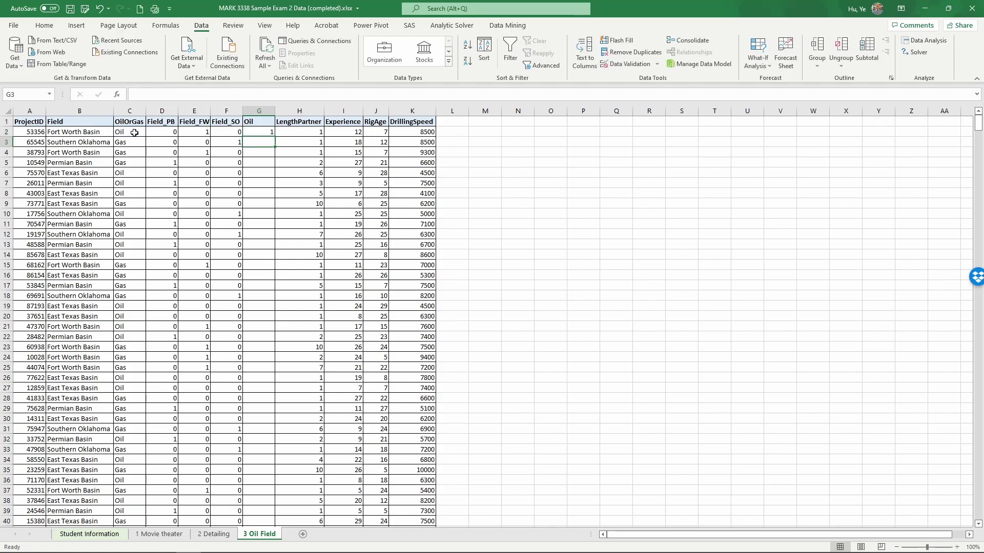
click(270, 133)
double_click(272, 134)
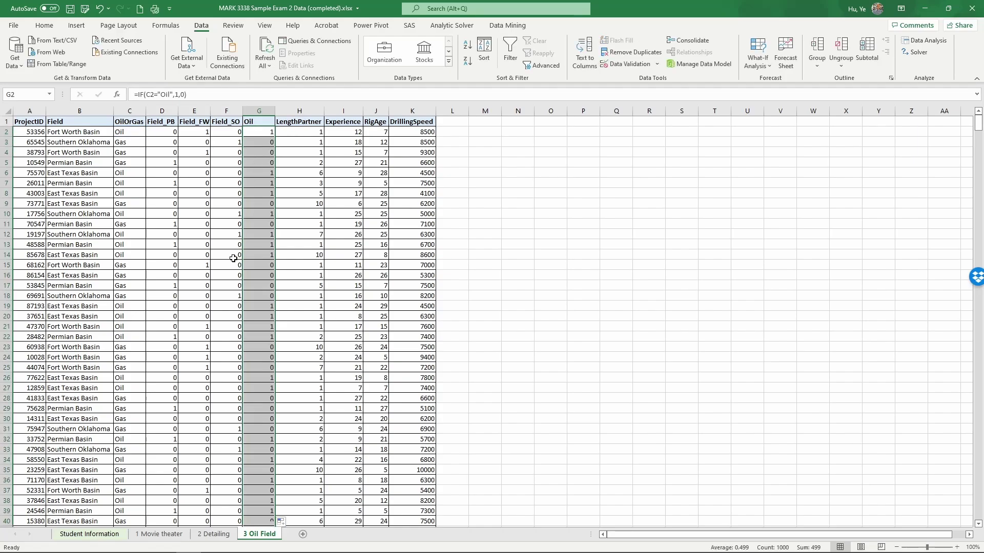
Review the Oil codes in rows 2 and 3, the DrillingSpeed column, and the predictor columns from Field_PB through RigAge
click(257, 134)
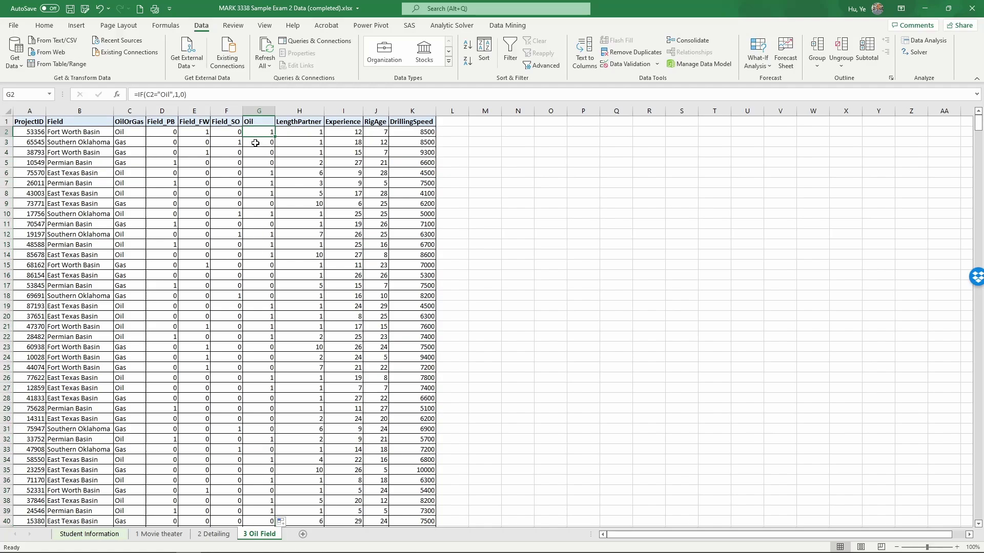
click(259, 145)
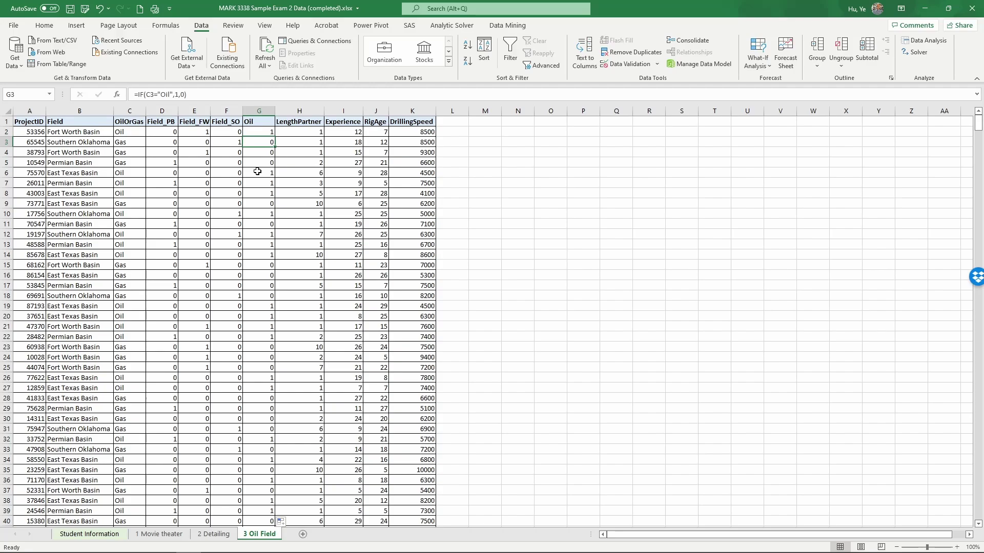
click(411, 123)
key(ctrl+shift+Down)
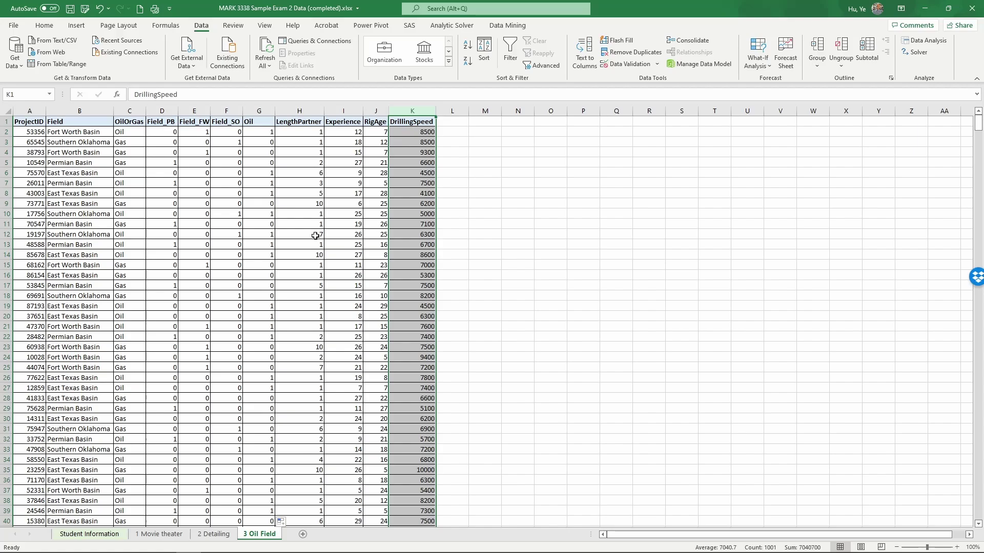
drag(378, 112, 165, 119)
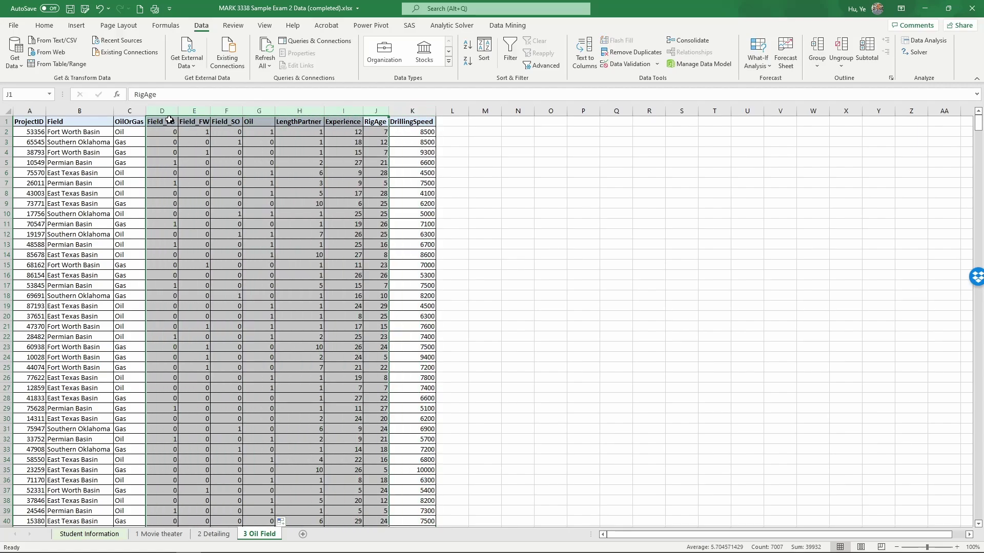
click(218, 204)
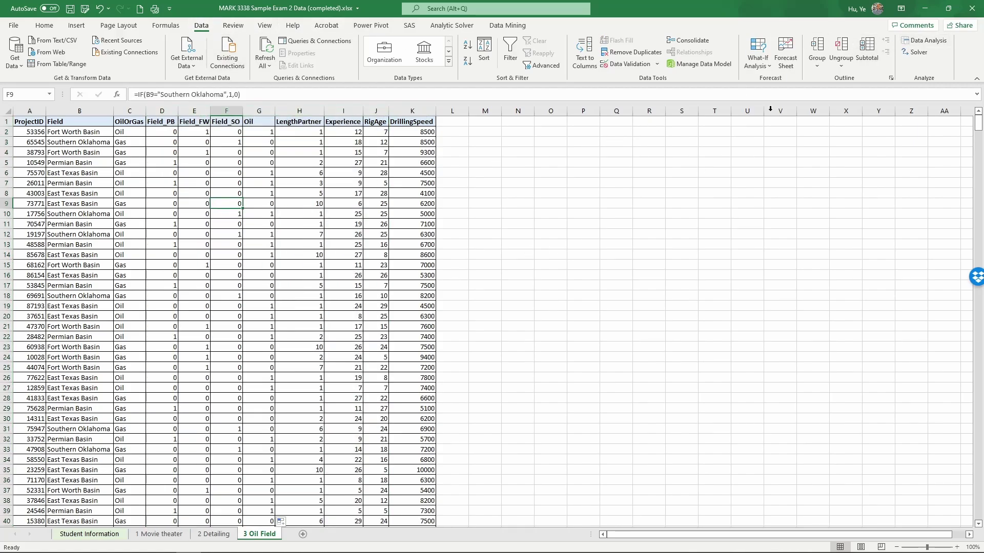
Start a Regression analysis from the data analysis tools and set the Y range to the DrillingSpeed column, $K$1:$K$1001
click(925, 40)
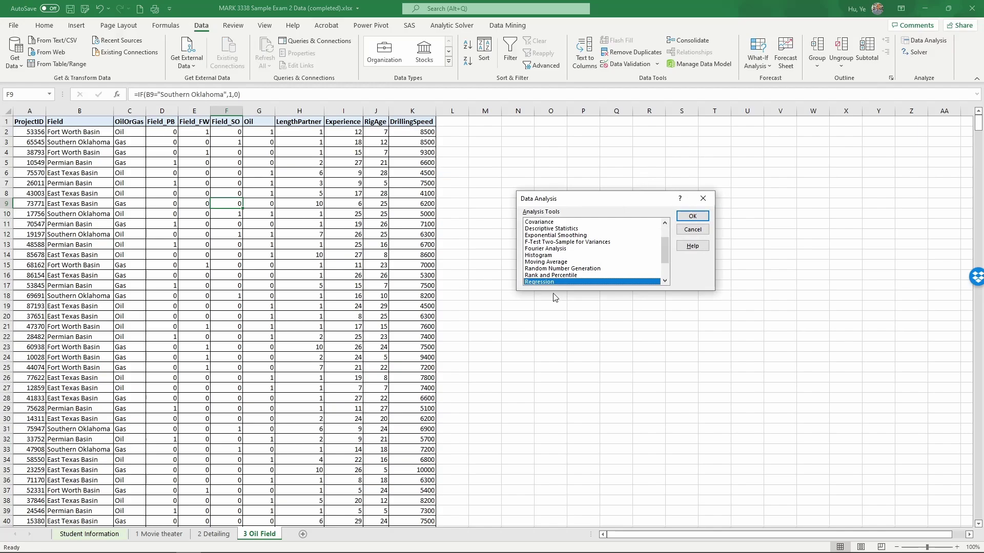
scroll(563, 272, down, 2)
scroll(563, 272, up, 3)
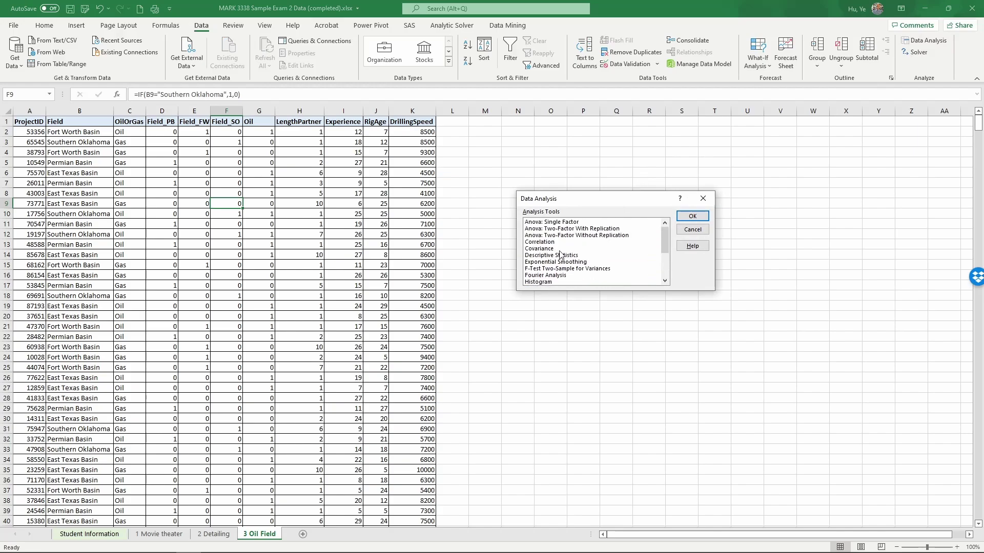
scroll(564, 253, down, 3)
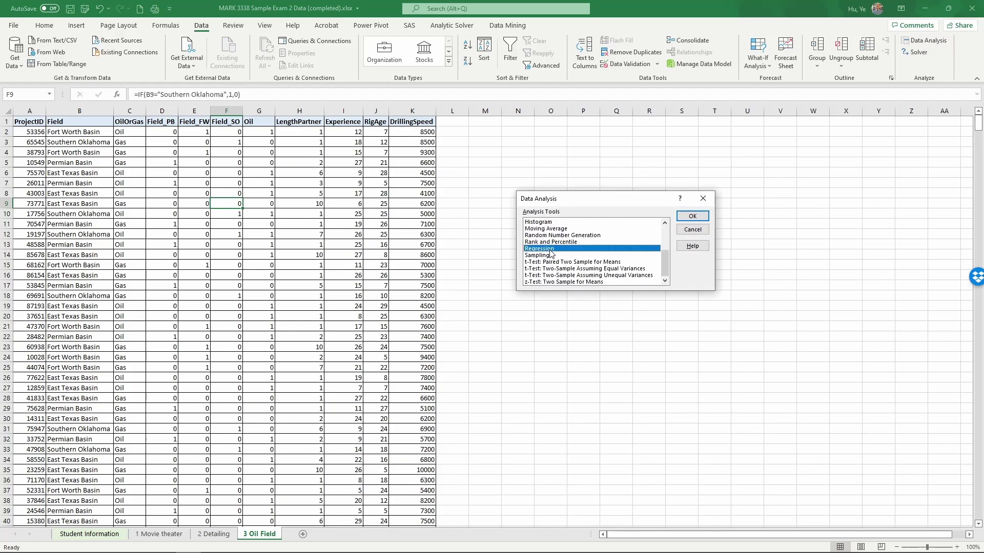
click(693, 217)
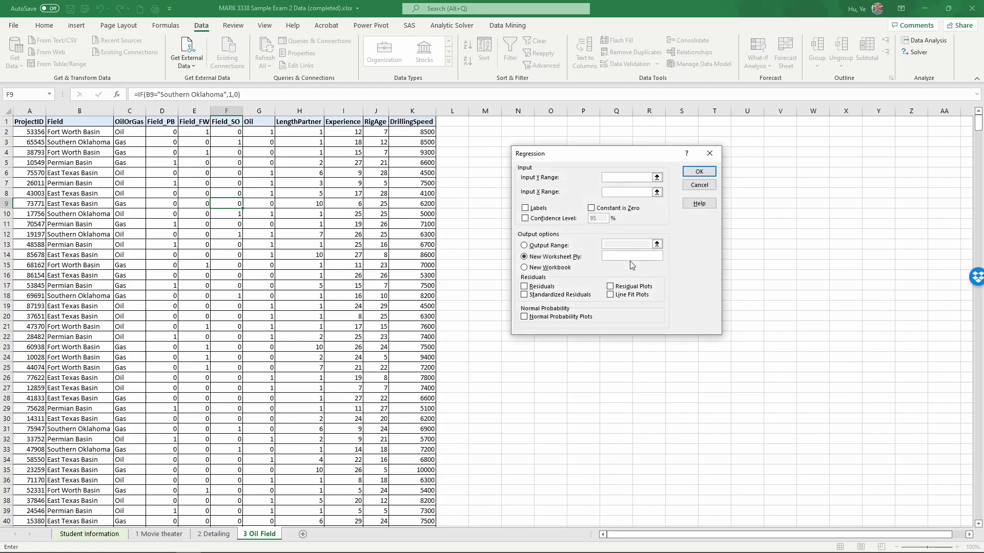
click(399, 123)
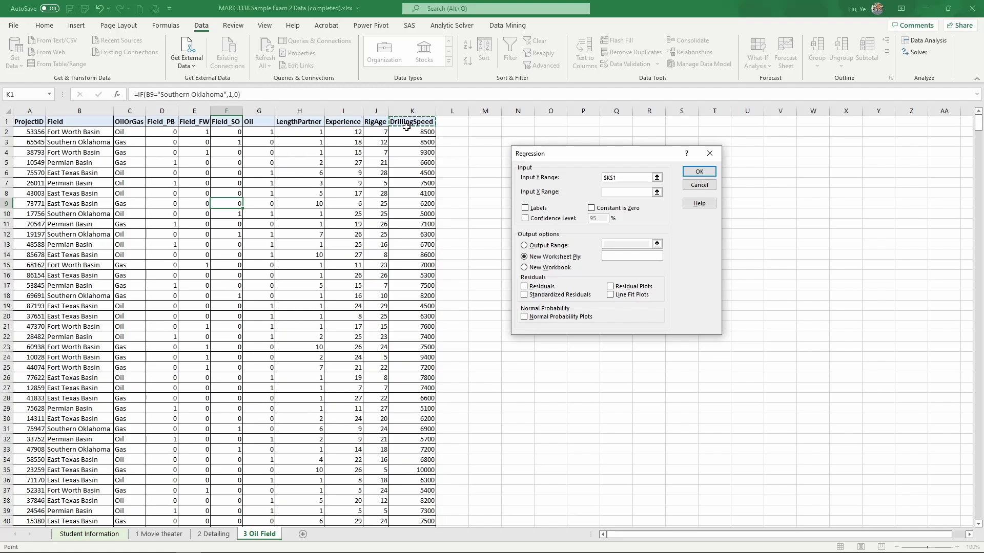
key(ctrl+shift+Down)
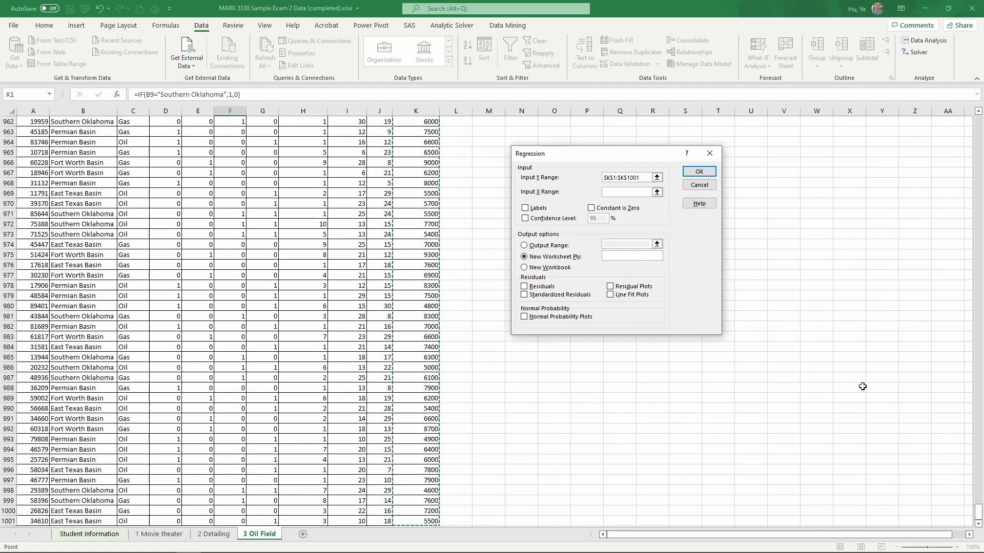
Set the X range to Field_PB through RigAge, $D$1:$J$1001, include labels, and run the regression to a new worksheet
key(Tab)
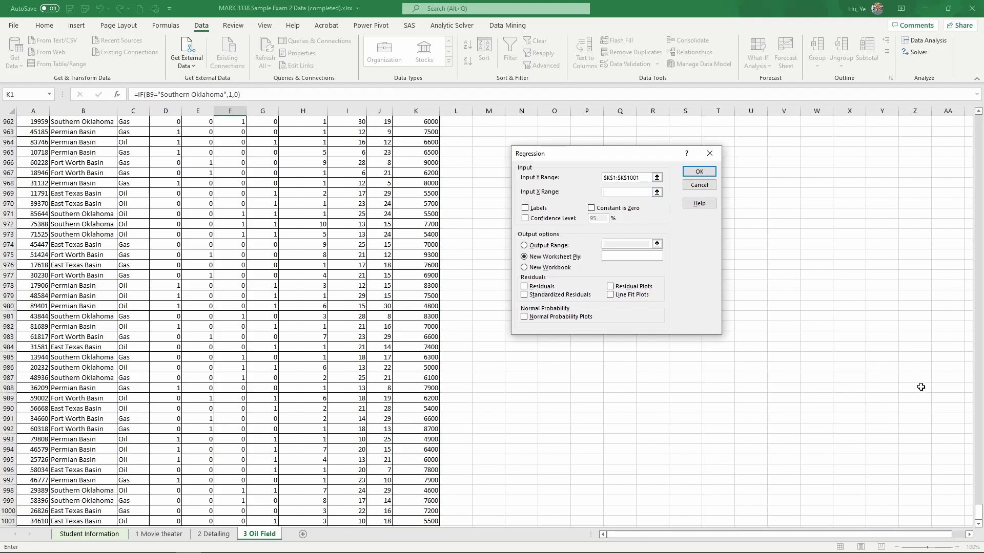
drag(977, 512, 974, 115)
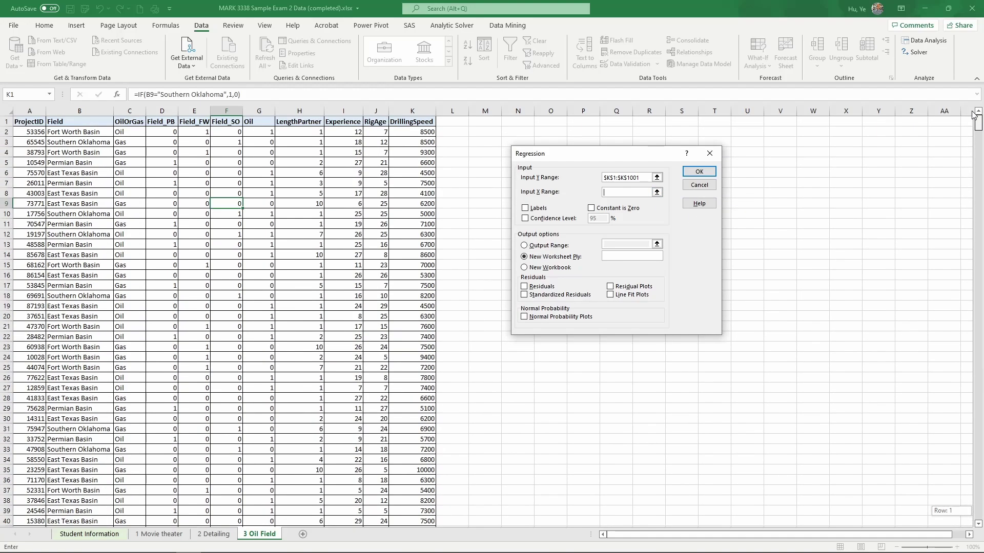
click(161, 122)
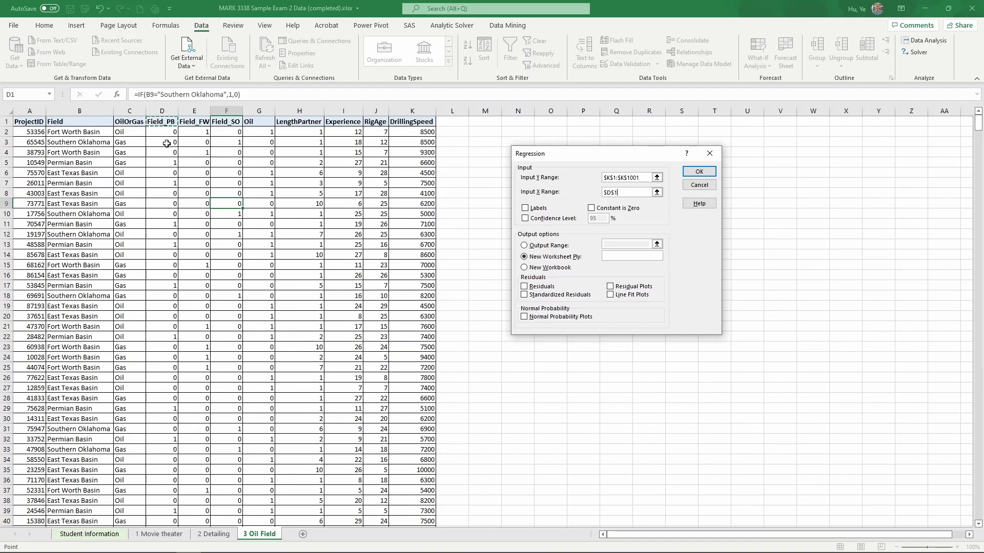
drag(160, 121, 369, 121)
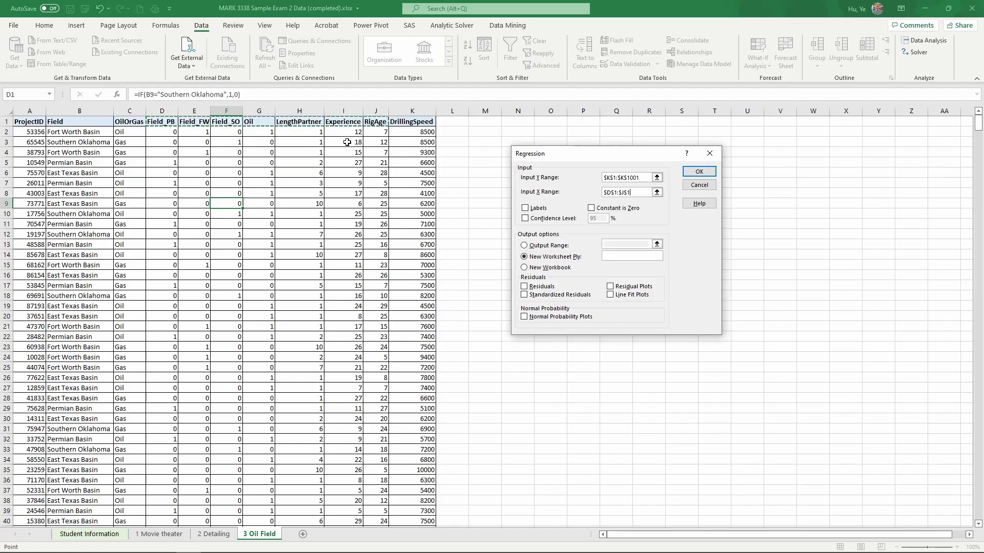
key(ctrl+shift+Down)
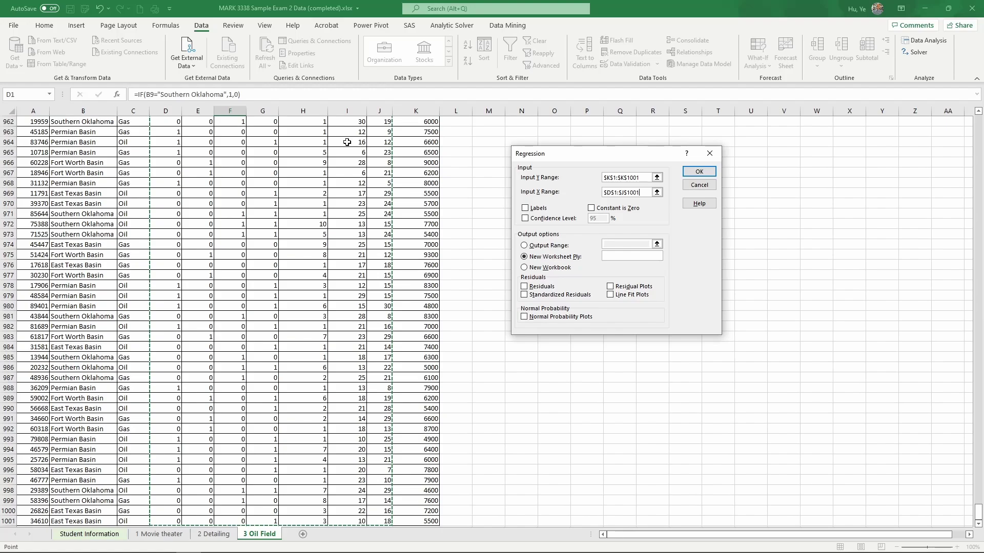
click(524, 208)
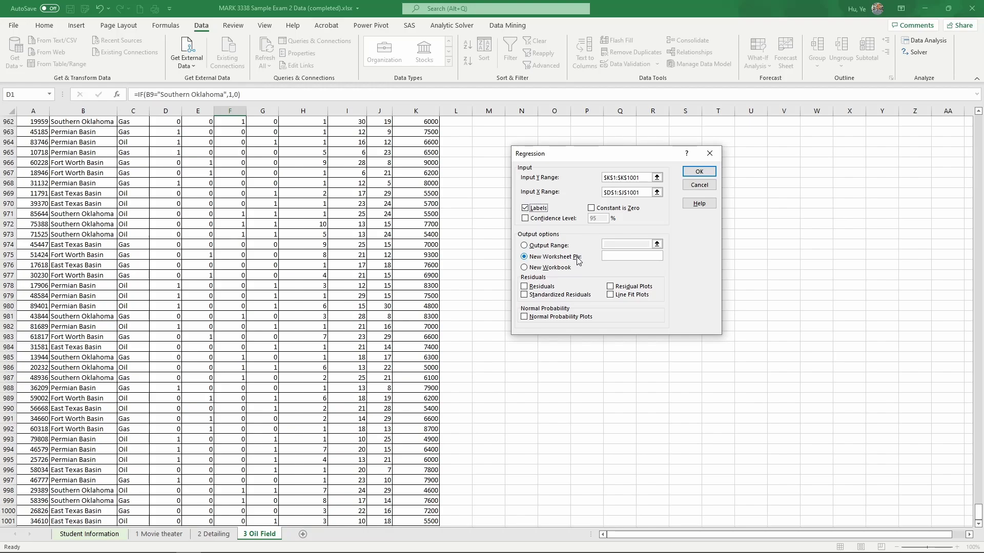
click(700, 172)
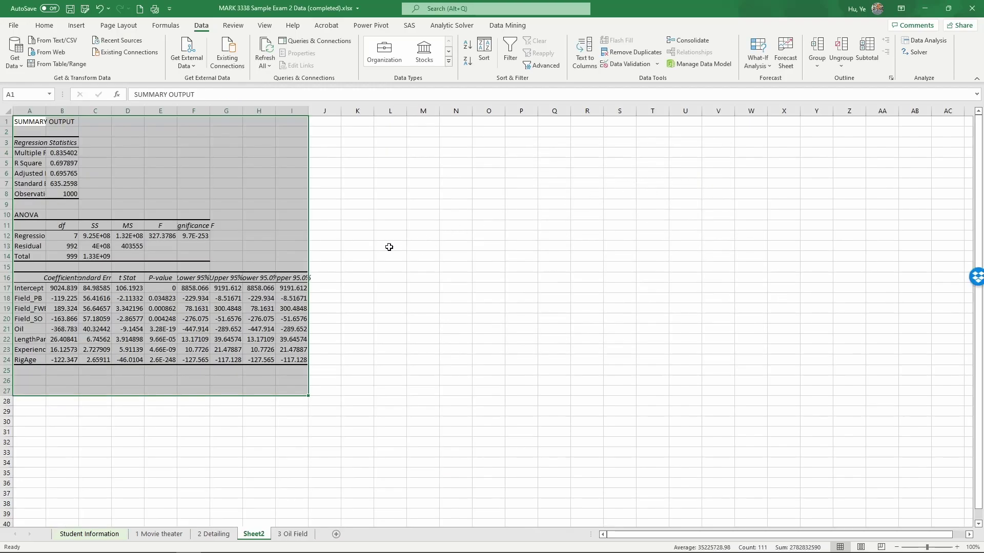
Rename the regression output sheet as Regression and autofit the widths of columns A through I
double_click(258, 535)
text(Regression)
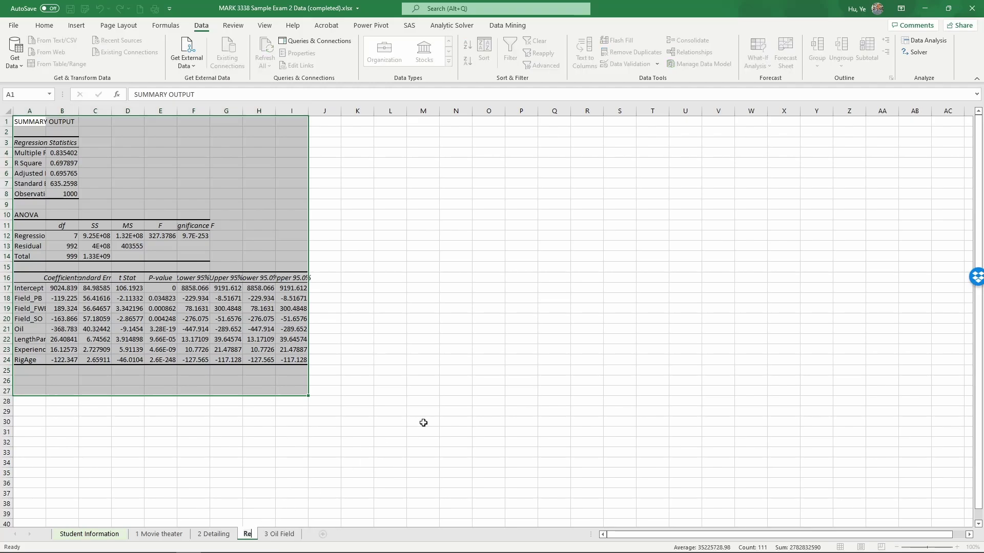
key(Return)
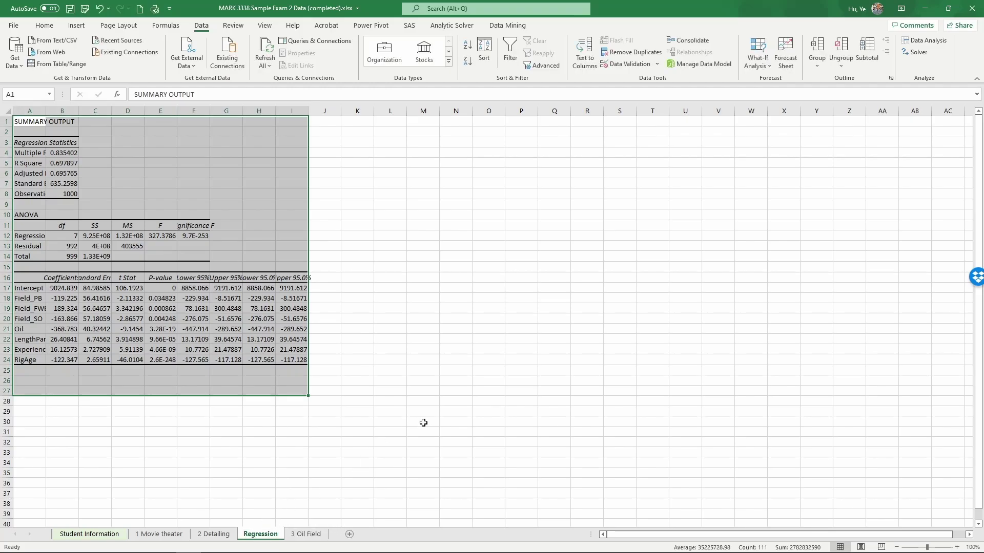
drag(29, 111, 302, 111)
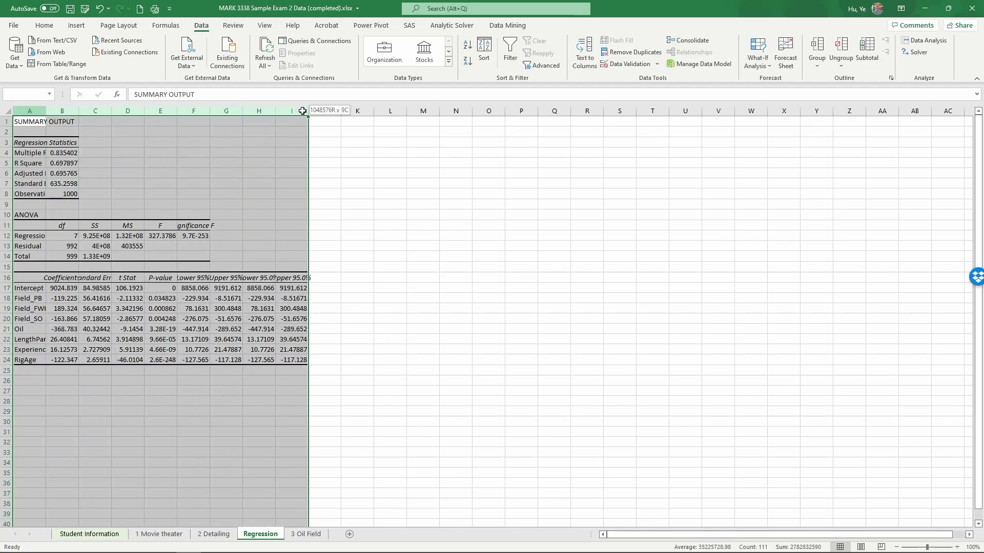
double_click(309, 110)
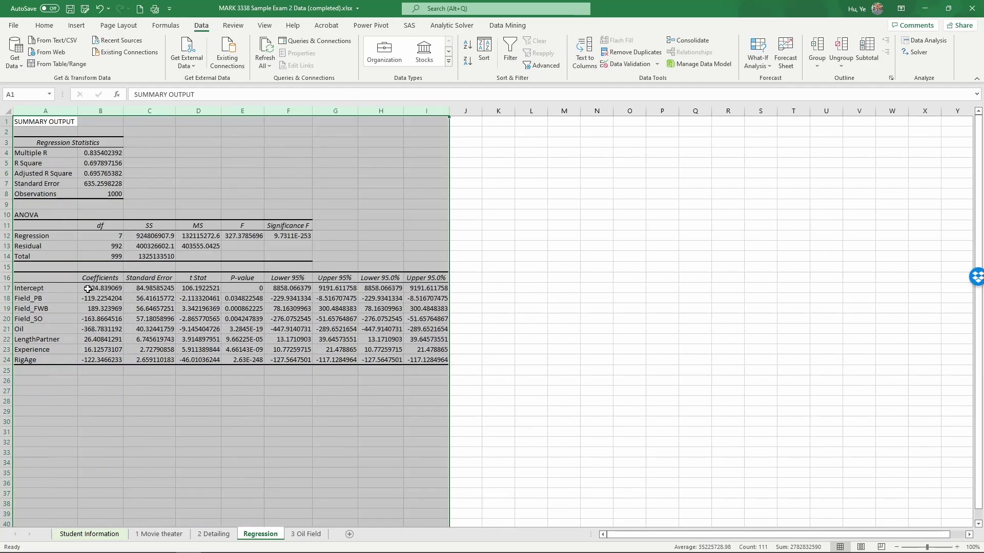
Format the coefficient table values in B17:I24 to three decimal places
drag(86, 288, 421, 359)
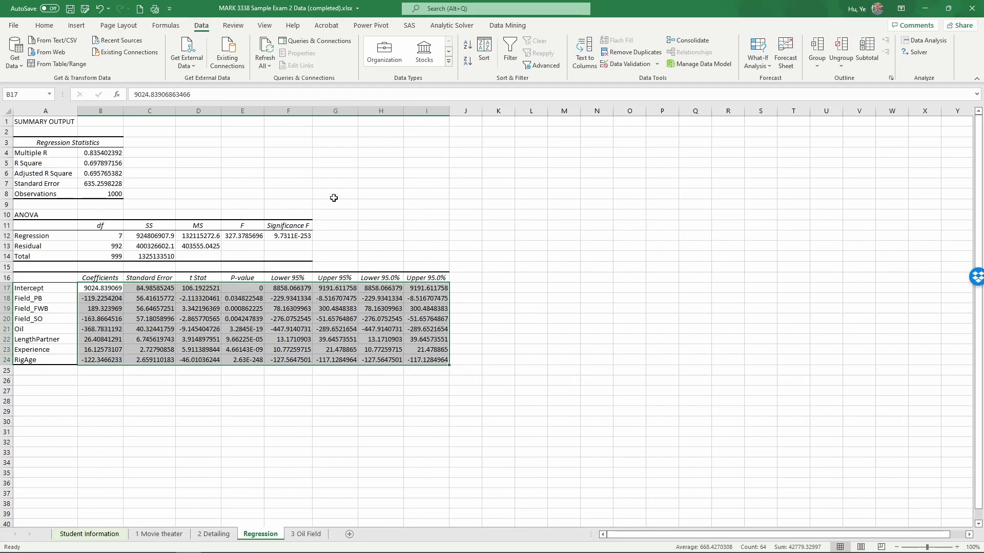
click(44, 25)
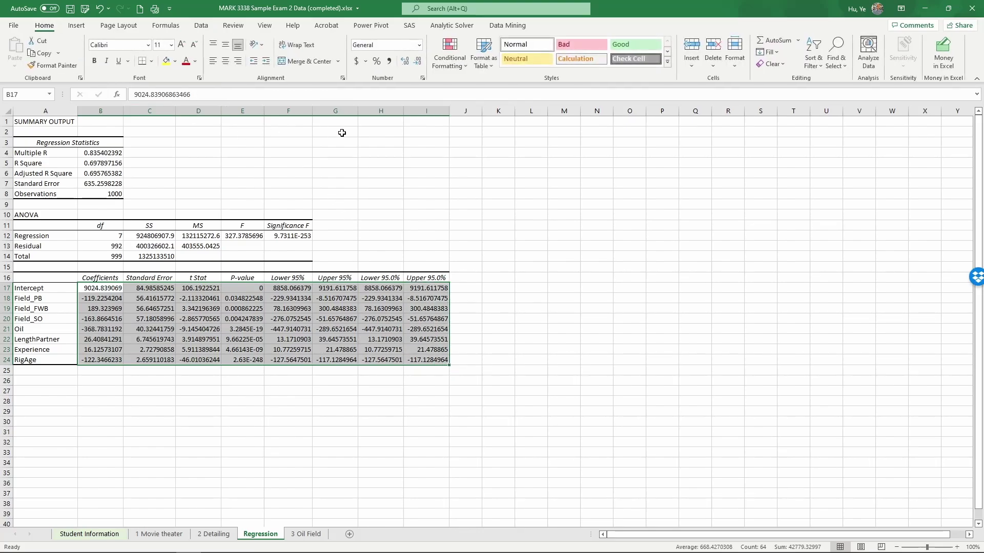
click(418, 61)
click(418, 60)
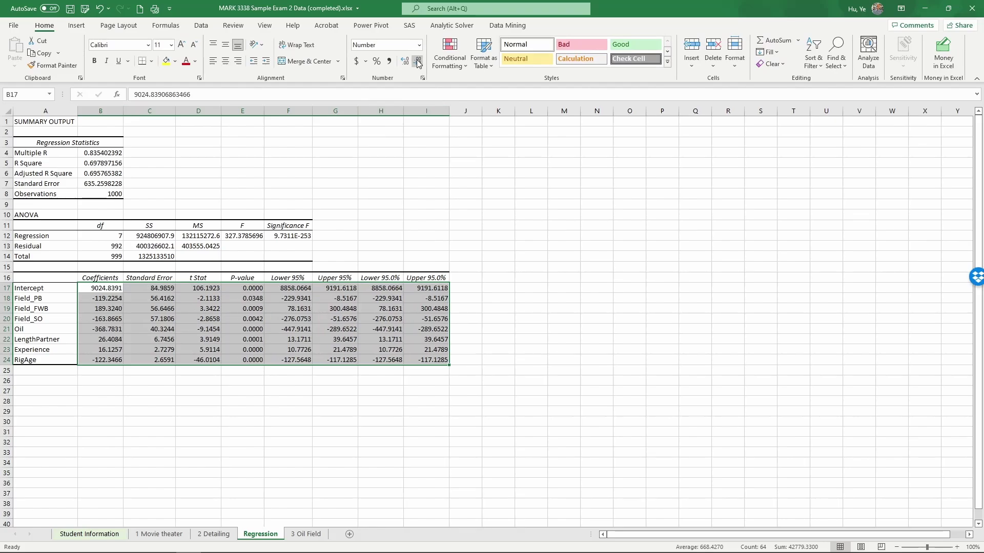
click(418, 61)
click(494, 344)
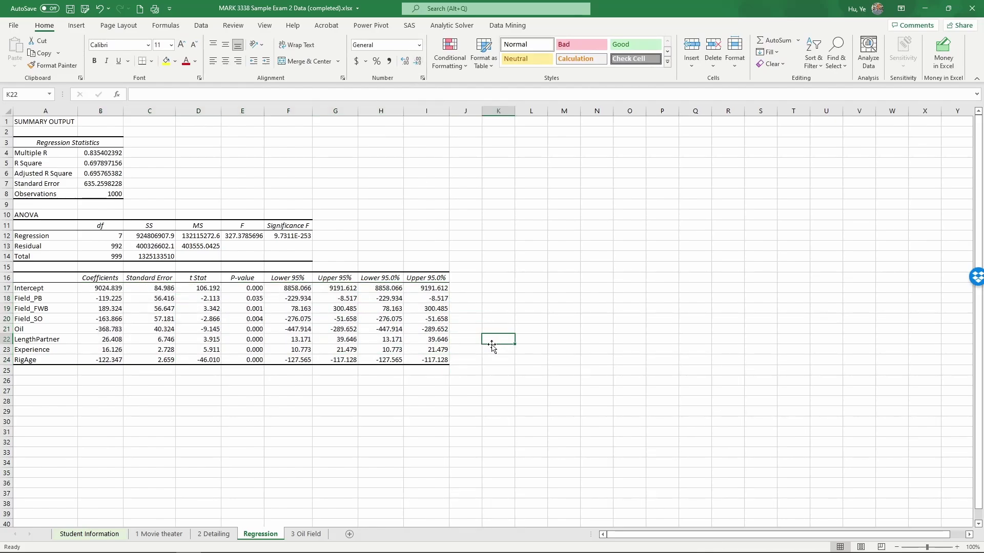
Format the regression statistics from Multiple R through Standard Error in B4:B7 to three decimal places
drag(113, 149, 110, 180)
click(418, 61)
click(418, 62)
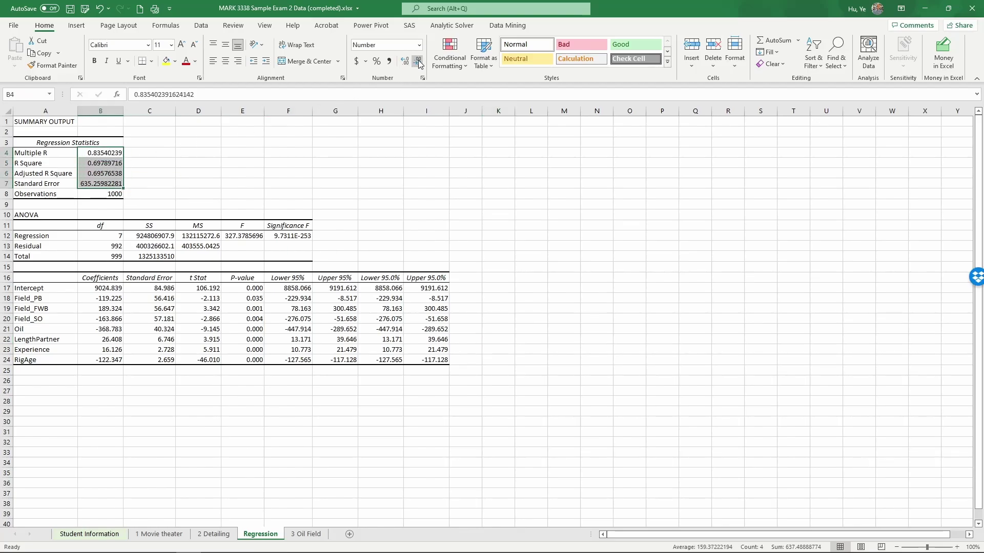
click(418, 62)
click(418, 62)
click(418, 61)
click(418, 61)
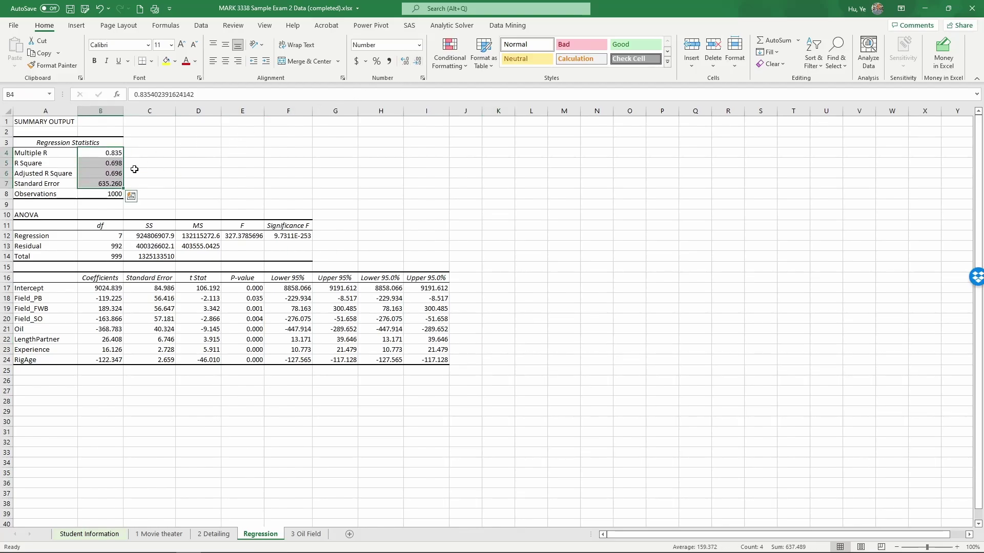
Fill the R Square value in B5 and the P-values in E17:E24 with yellow
click(113, 164)
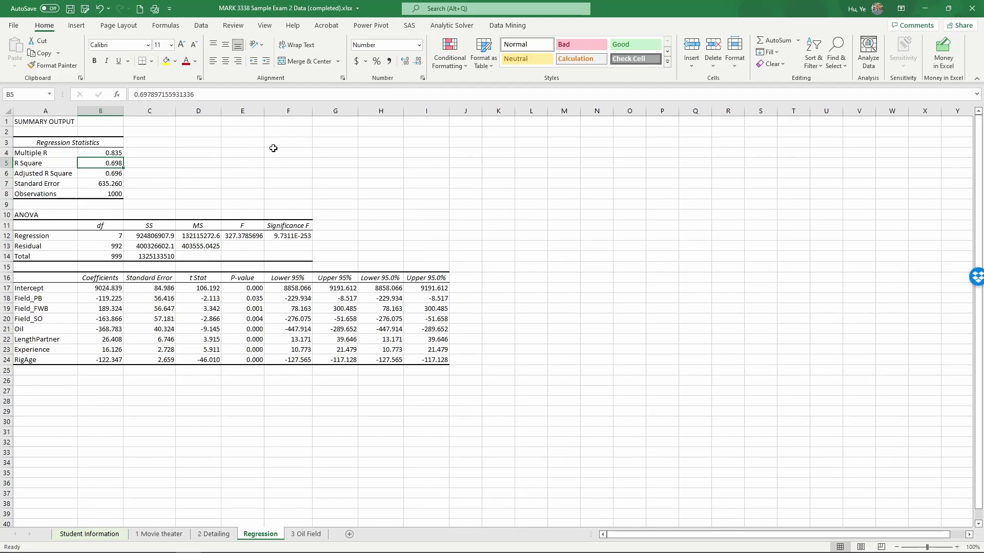
click(166, 62)
drag(100, 287, 103, 351)
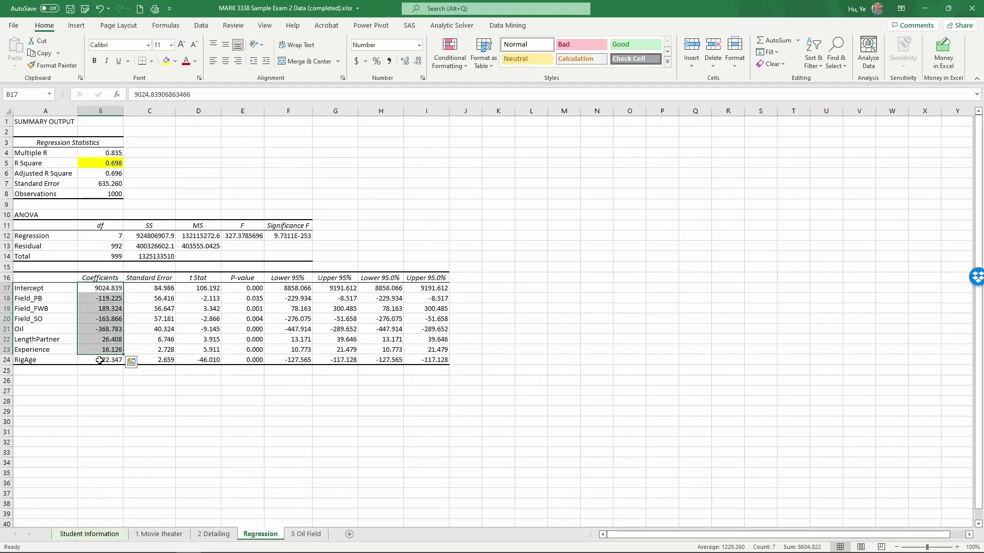
click(157, 379)
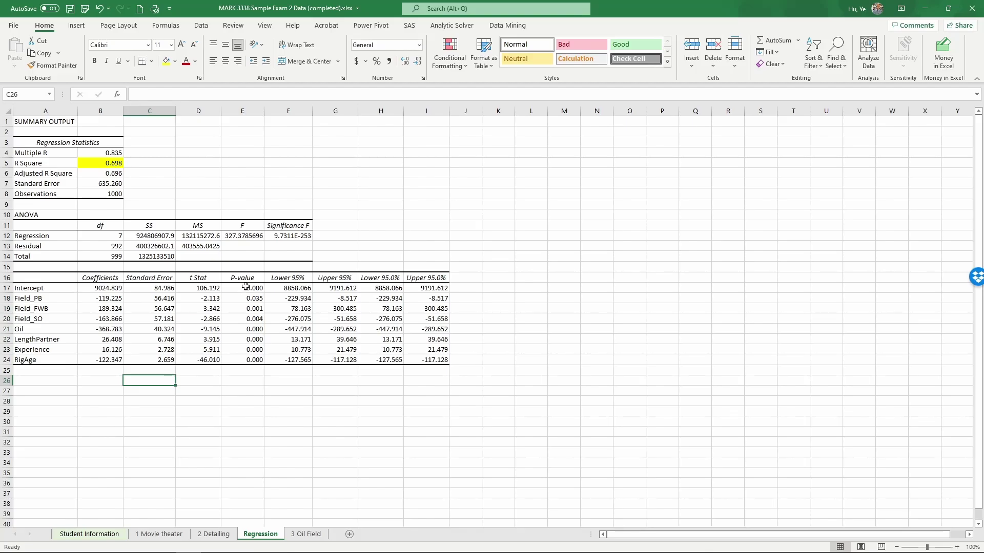
drag(246, 287, 243, 362)
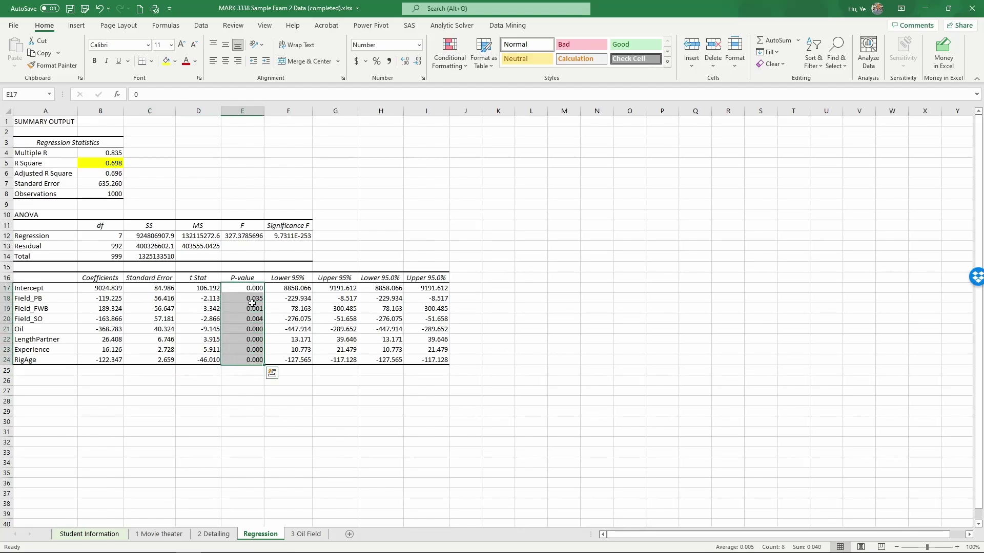
click(166, 61)
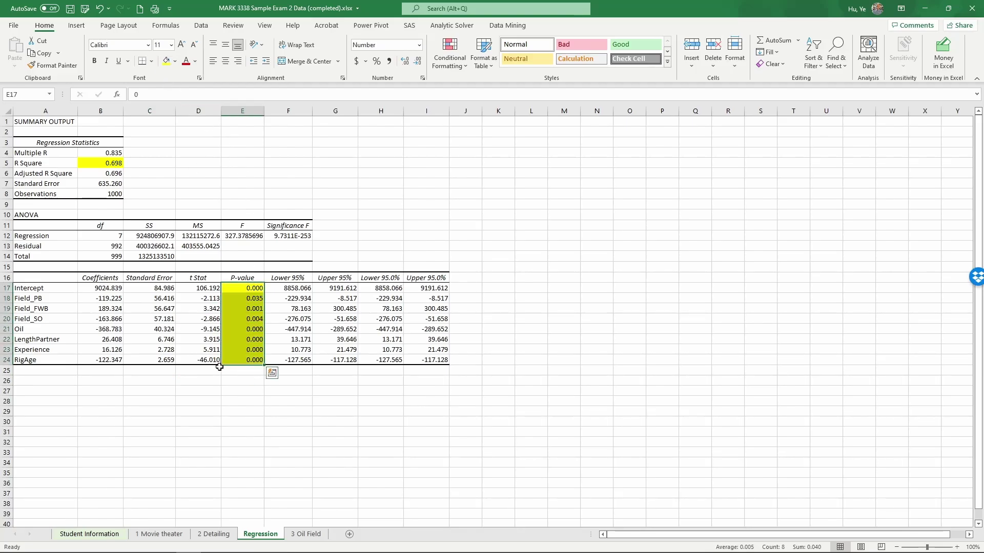
click(189, 379)
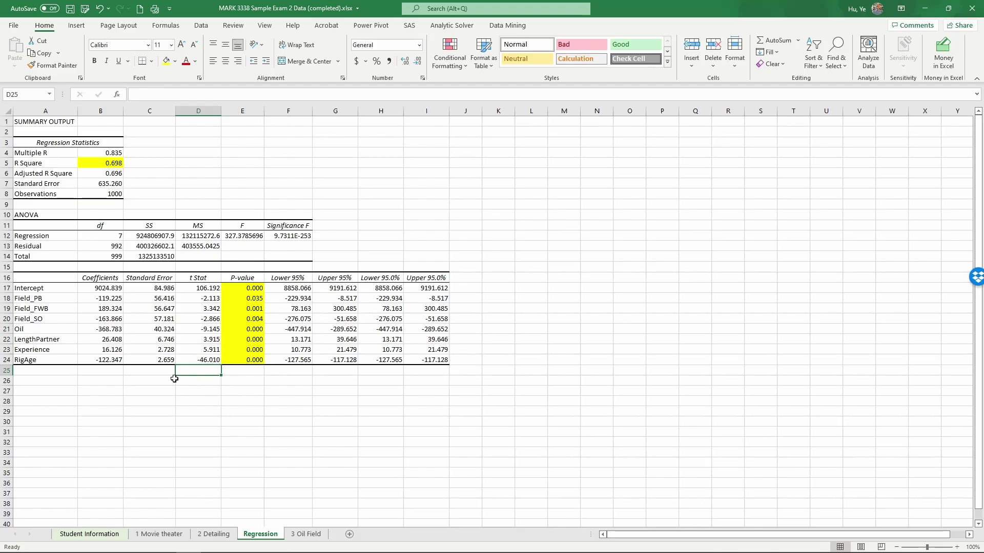
Start answer a in A27 with "a. Yes, the length of partnership influences drilling efficiency."
drag(96, 289, 96, 359)
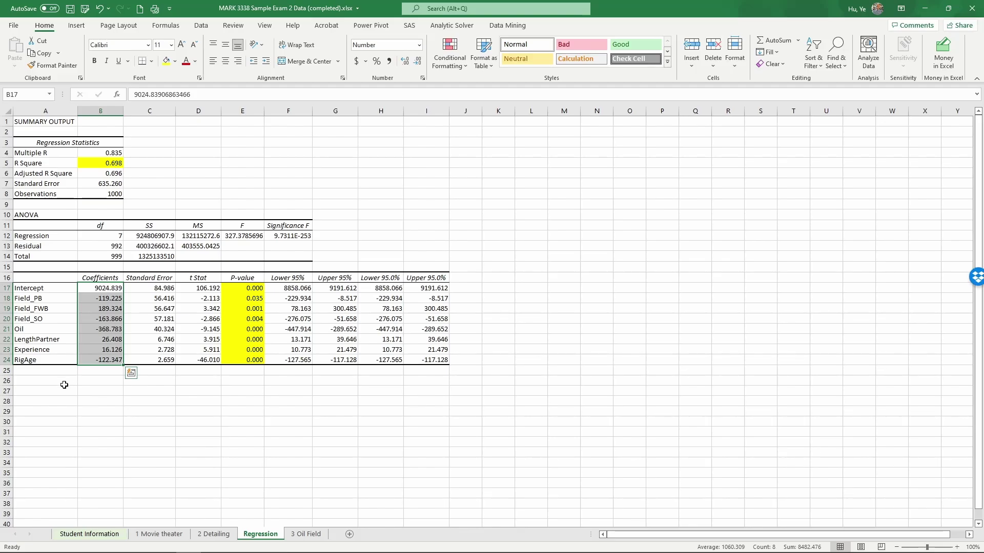
click(48, 338)
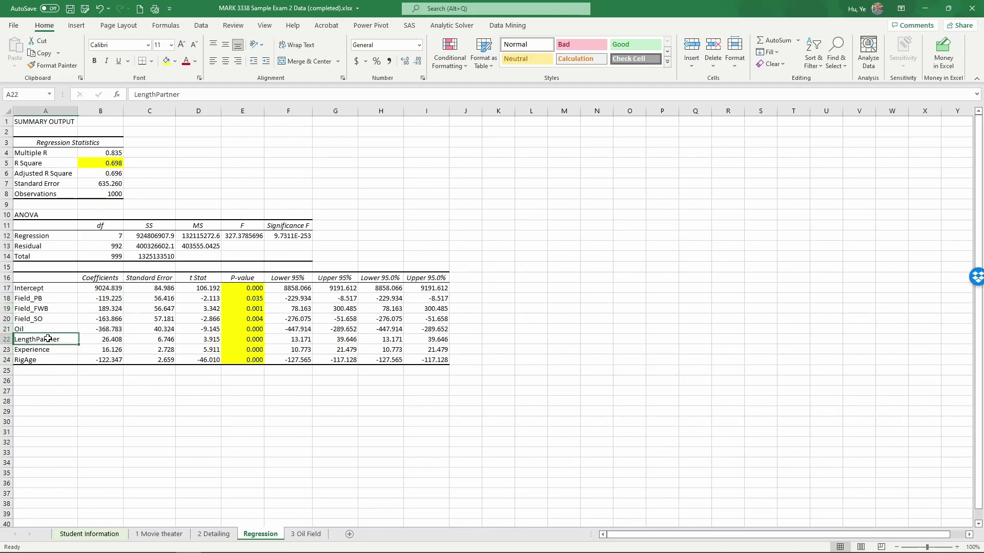
click(55, 391)
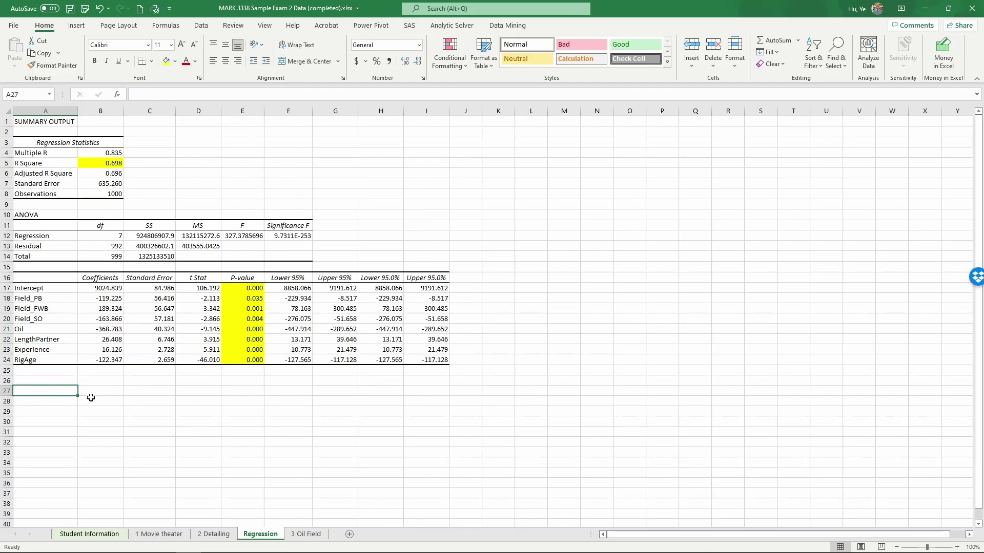
text(a.)
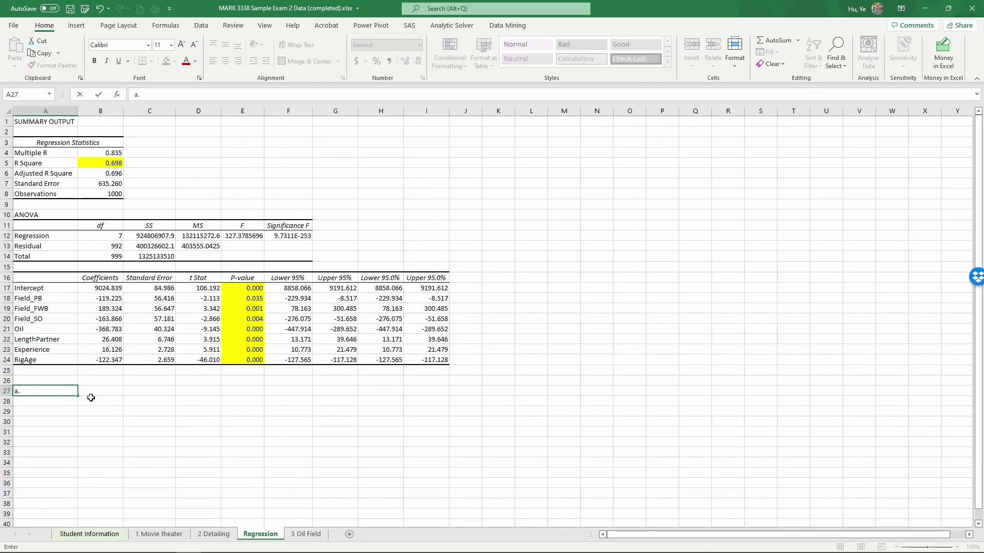
text( Yes, the length of partner)
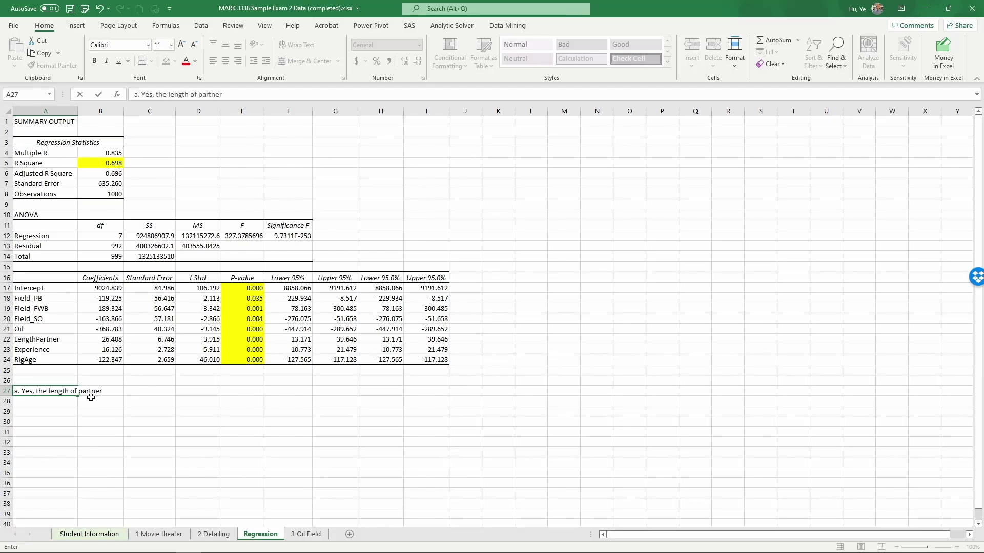
text(shi)
key(BackSpace)
key(BackSpace)
key(BackSpace)
key(BackSpace)
text(ship influences drilling)
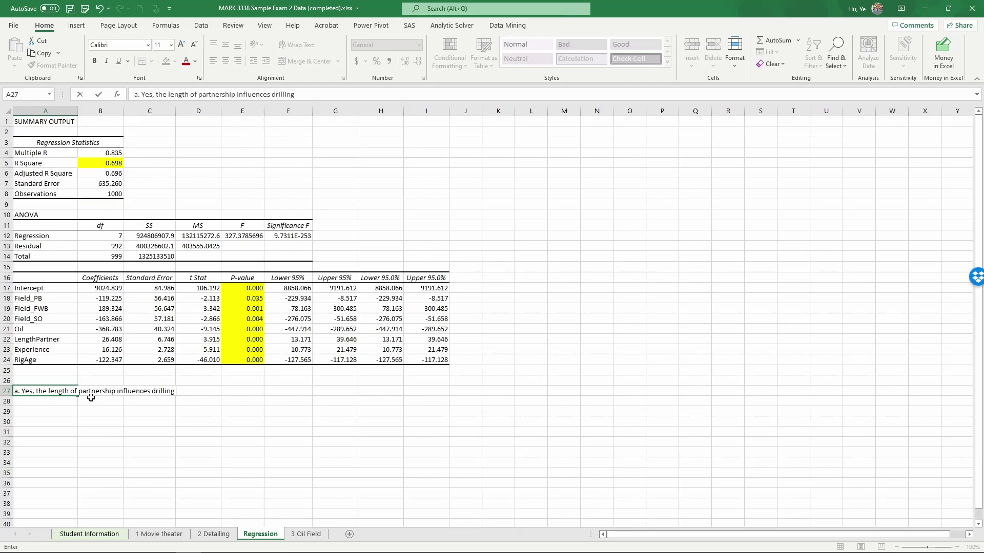
text( efficiency.)
Complete answer a in A27 with "If LengthParner +2, we have 2*26.408 = 52.816 feet/day increase in drillingspeed"
text(If LethParner)
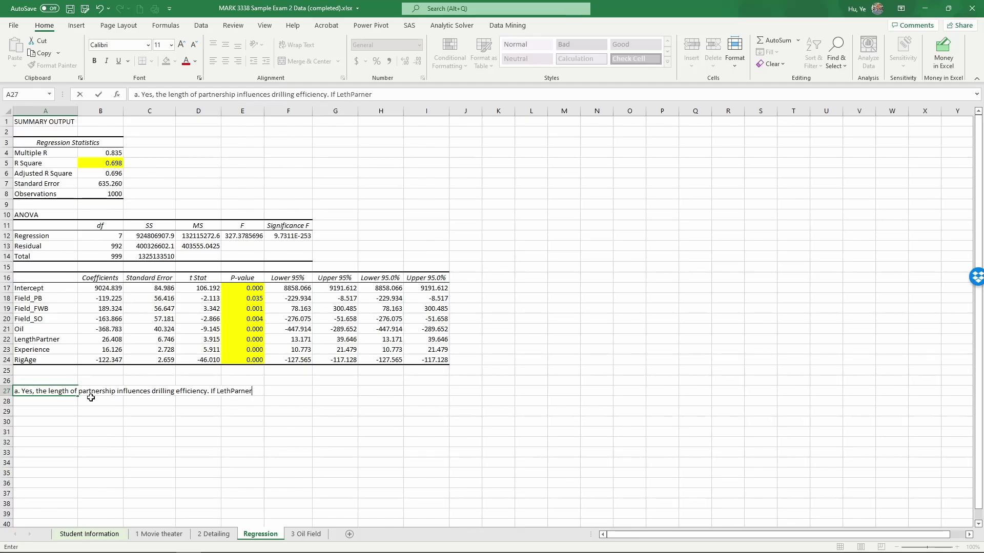
click(343, 95)
text(ng)
click(401, 97)
text(+2, we have 2*)
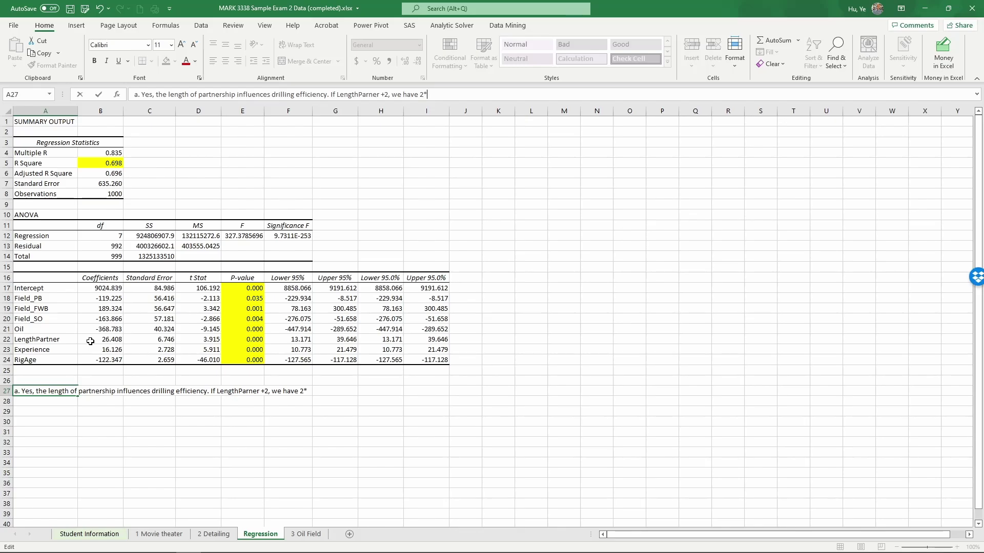
text(26.408 = 52.)
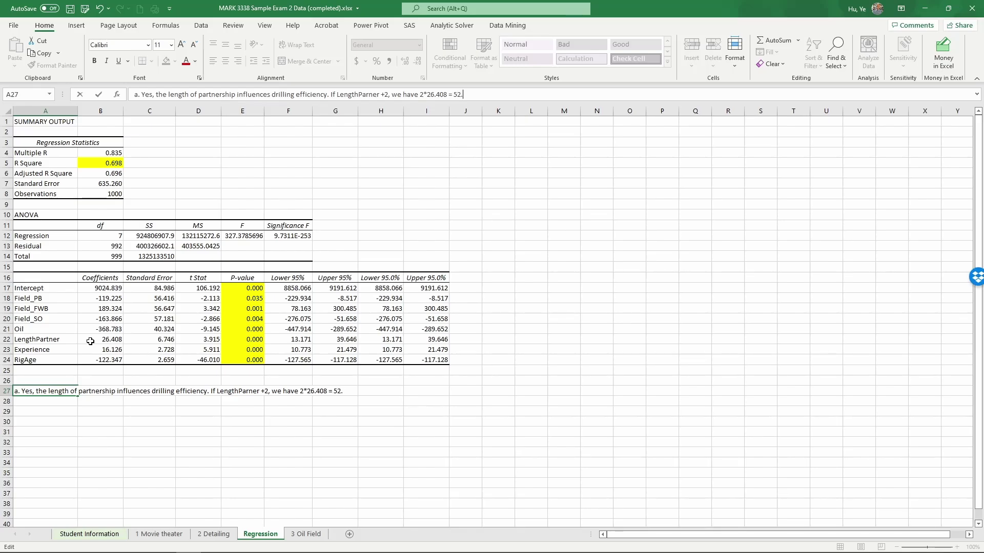
text(816 feet/day increase in dri)
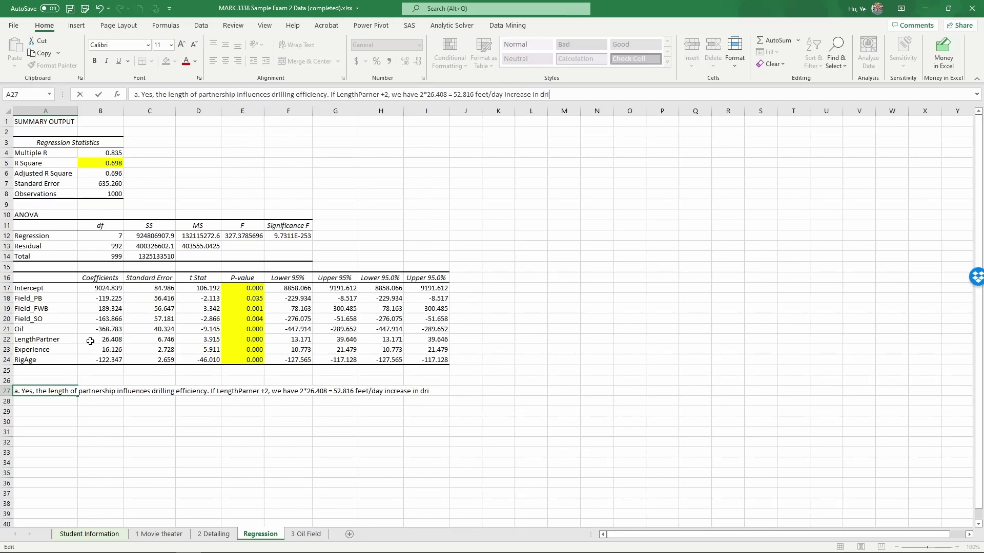
text(llingspeed)
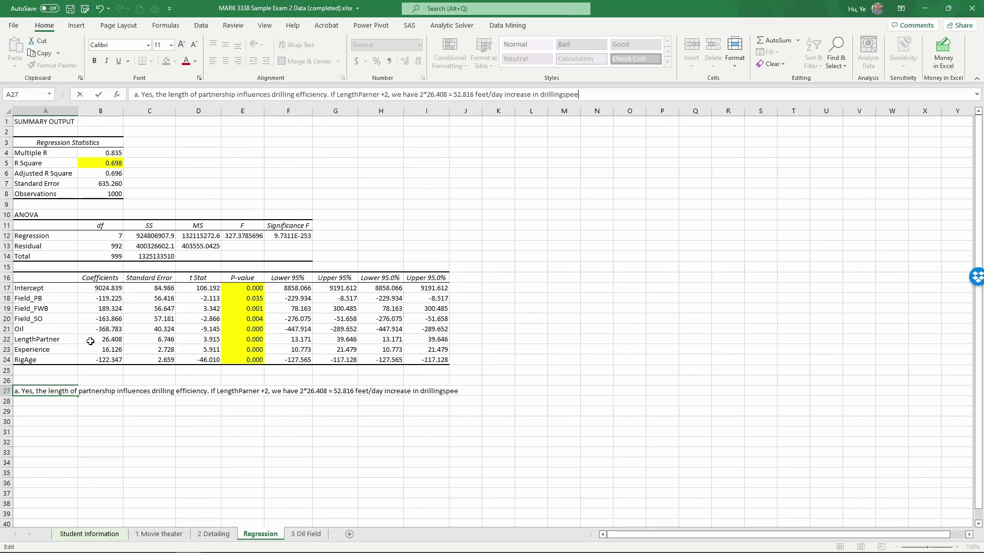
key(Return)
click(52, 390)
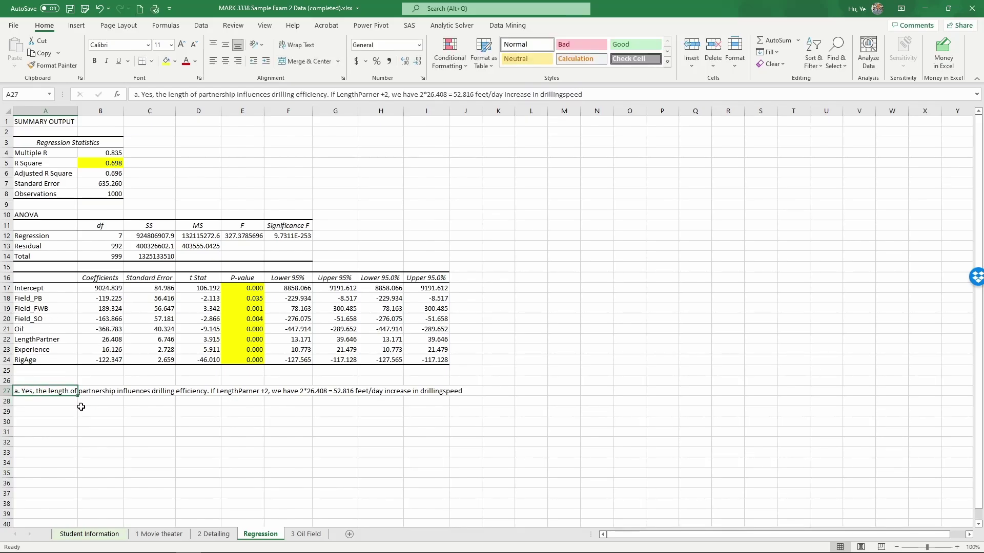
Begin the regression equation as text in K6 with "DrillingSpeed = 9024.839 + (-119)*Field_PB"
click(494, 175)
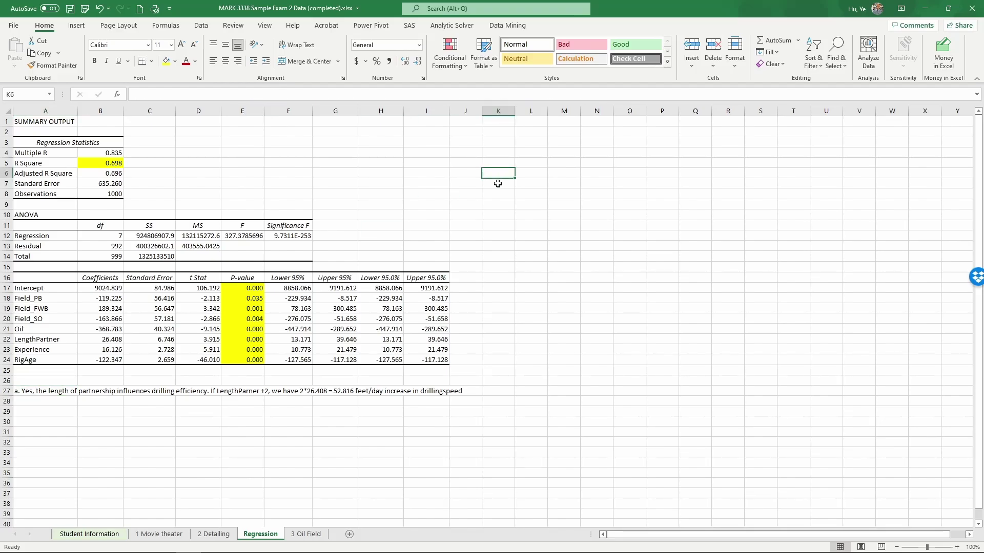
text(DrillingS)
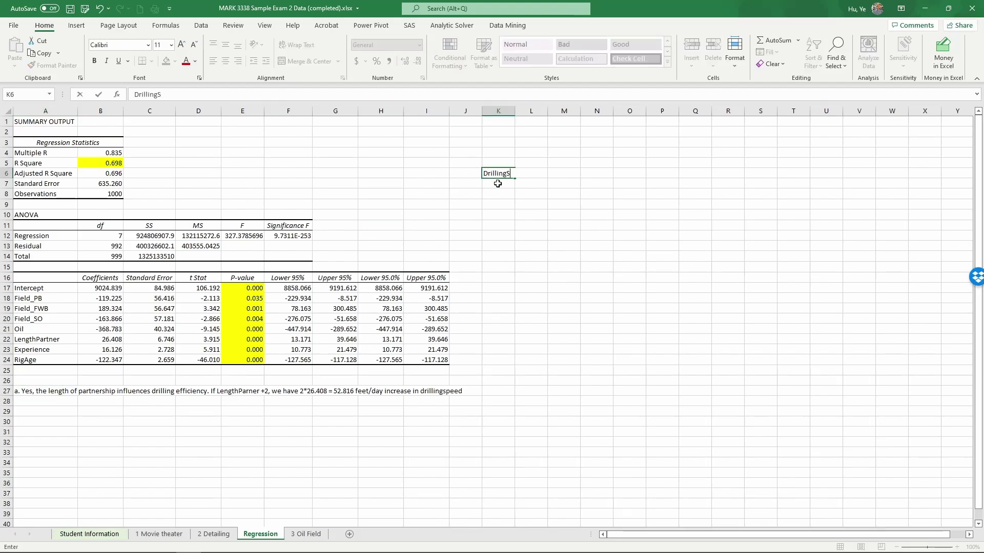
text(peed =)
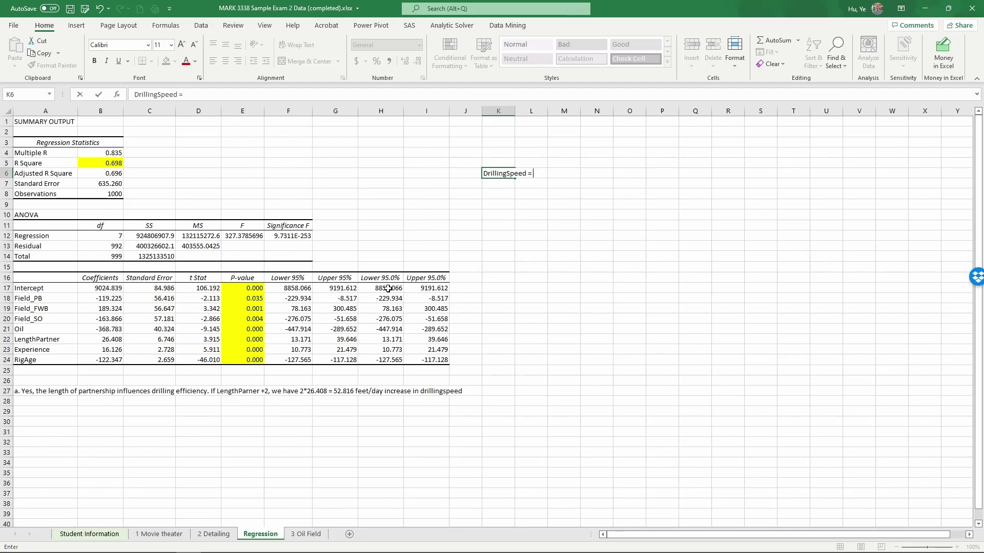
text(9024.839 + ()
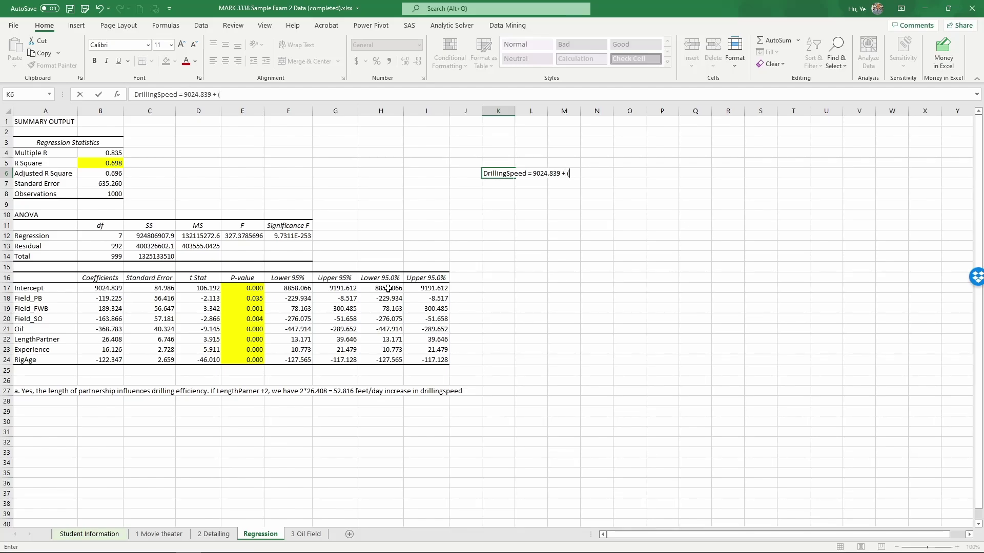
text(-119)
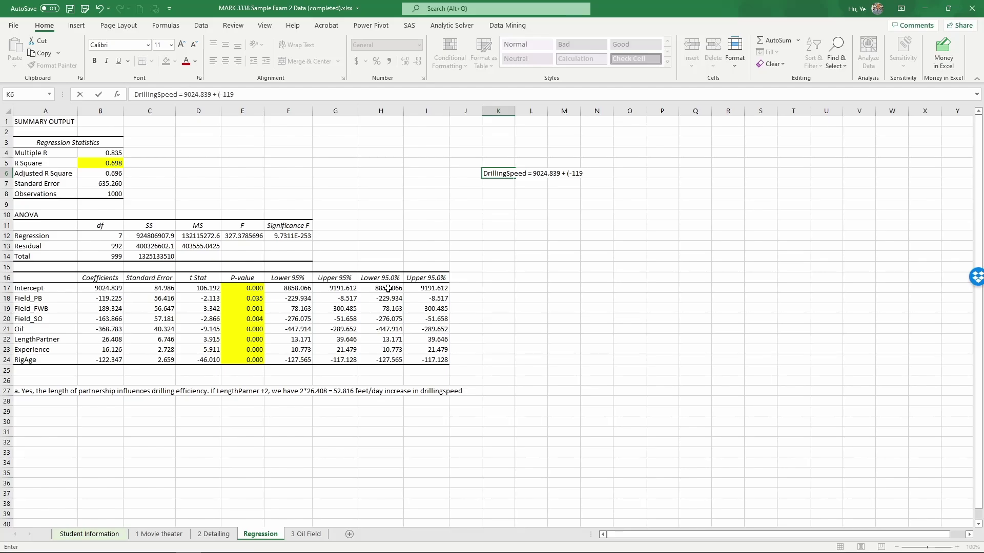
text(*Field_PB))
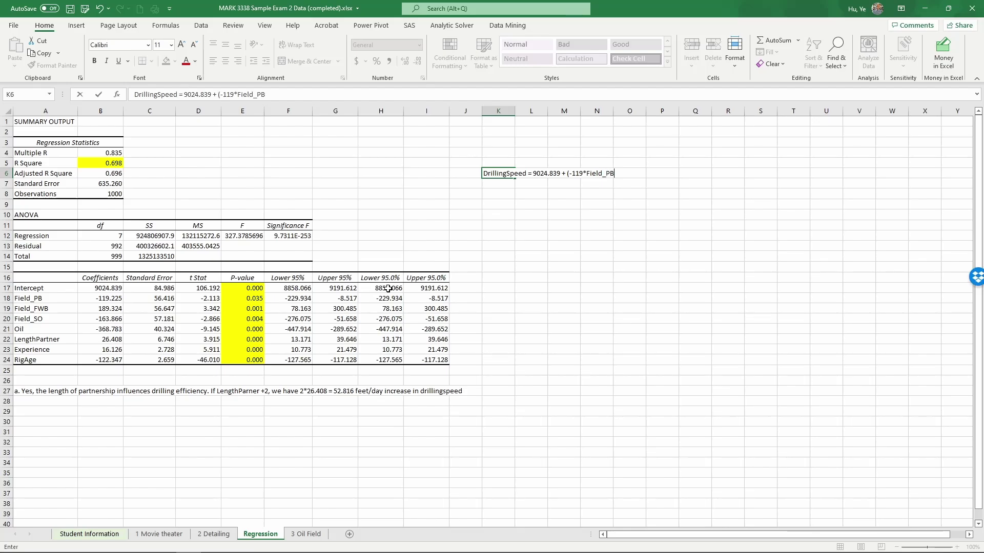
click(582, 175)
text())
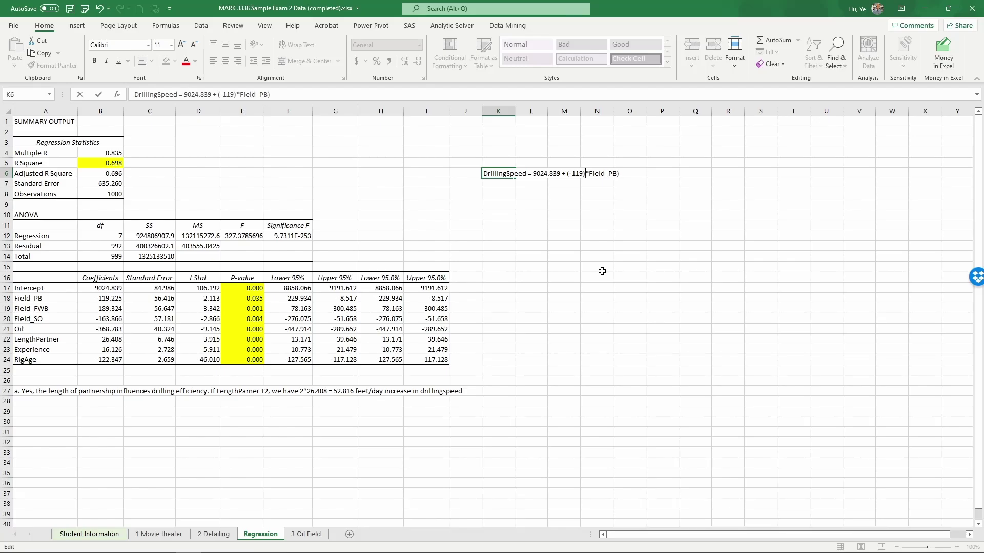
Extend the equation in K6 with the remaining field terms "+189*Field_FWB + (-164)*Field_SO"
click(279, 92)
text(+189)
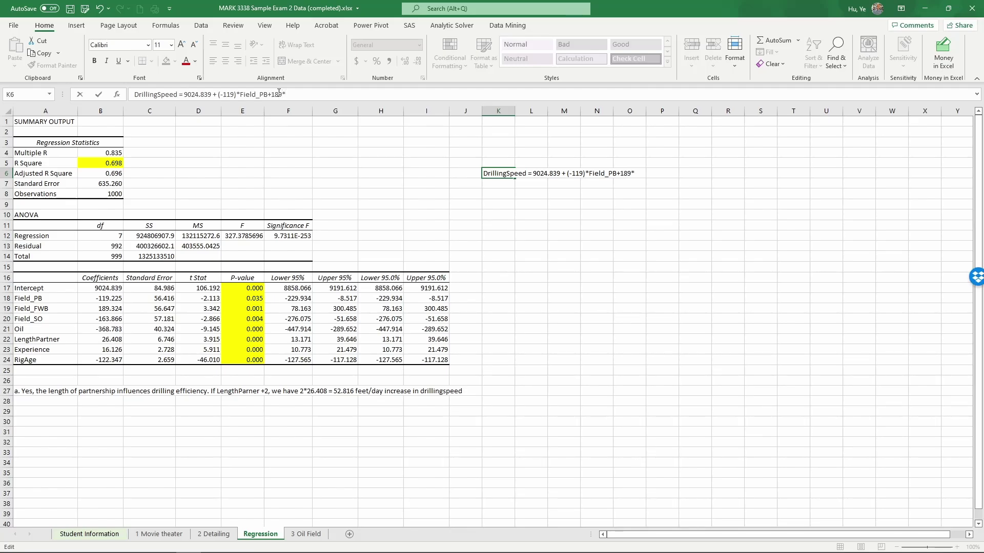
text(*Field)
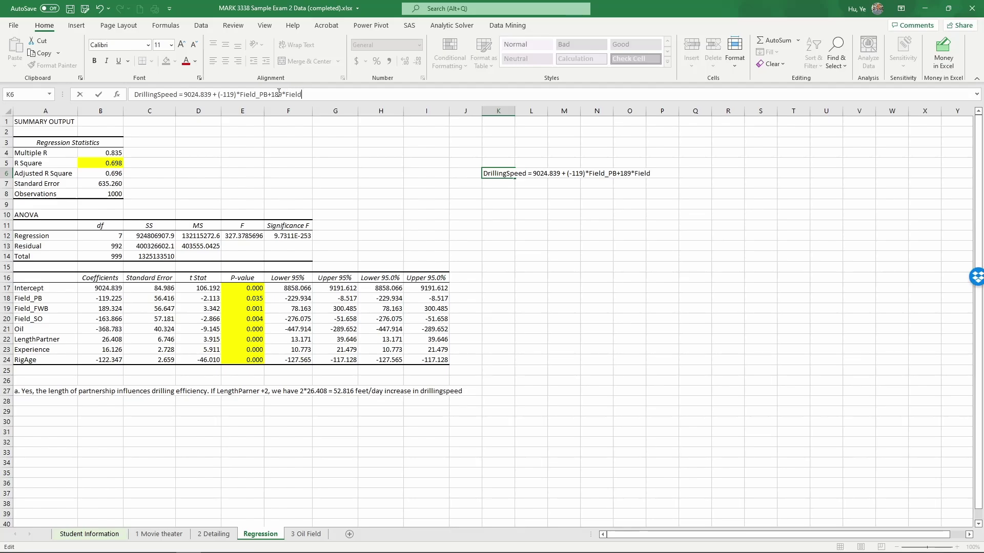
text(_FWB + (-16)
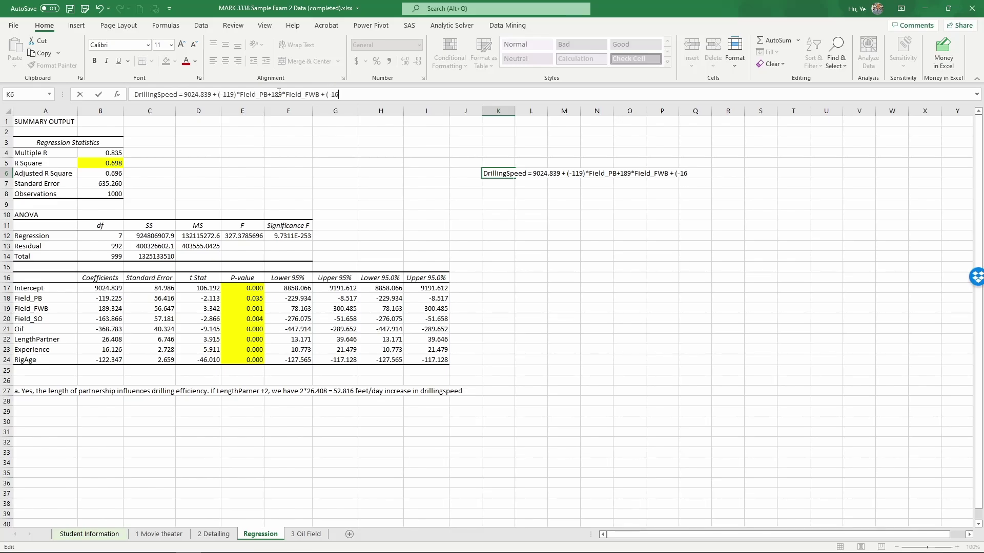
text(4))
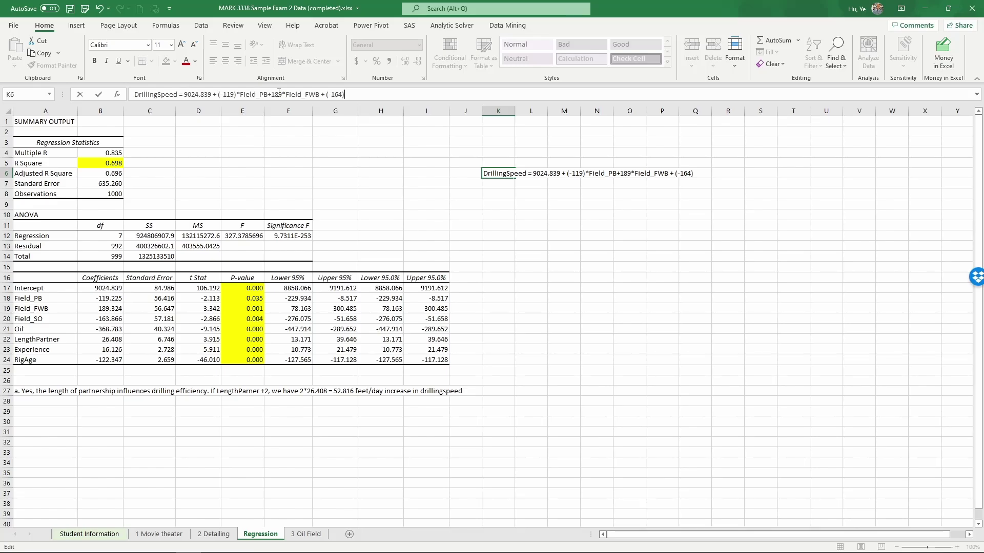
text(*Field)
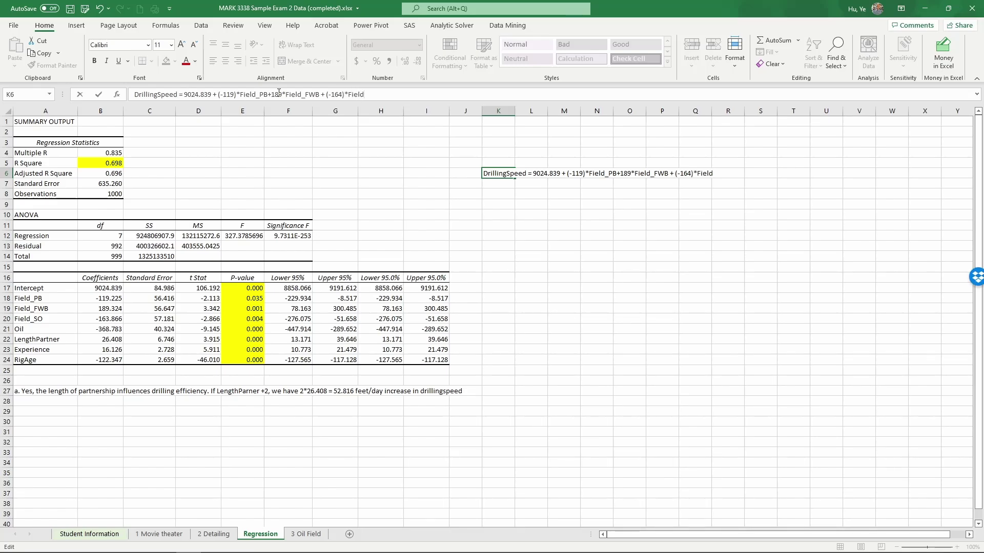
text(_SO +)
Finish the equation in K6 with "+ (-369)*Oil + 26*LengthPartner + 16*Experience + (-122)*RigAge"
key(BackSpace)
text(()
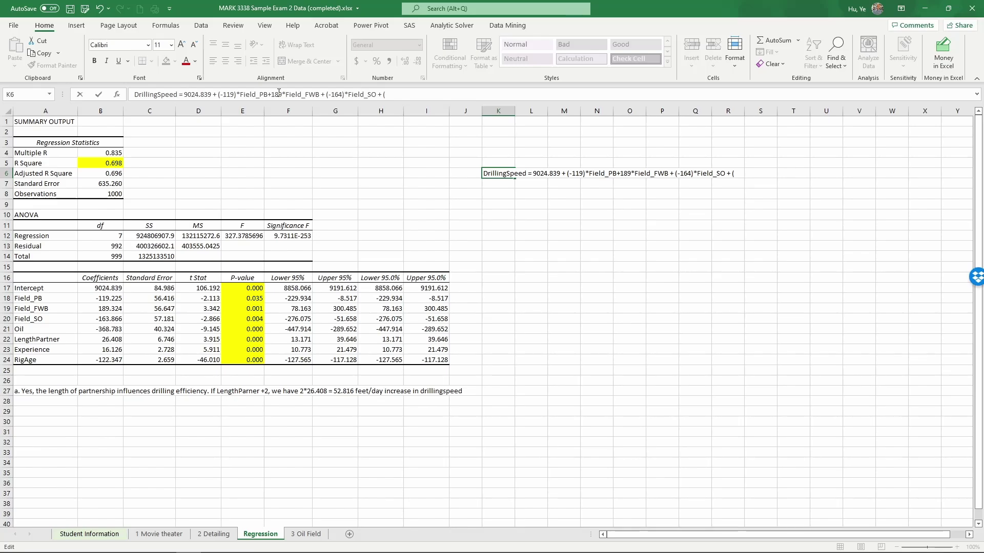
text(-369)*Oil + 26*)
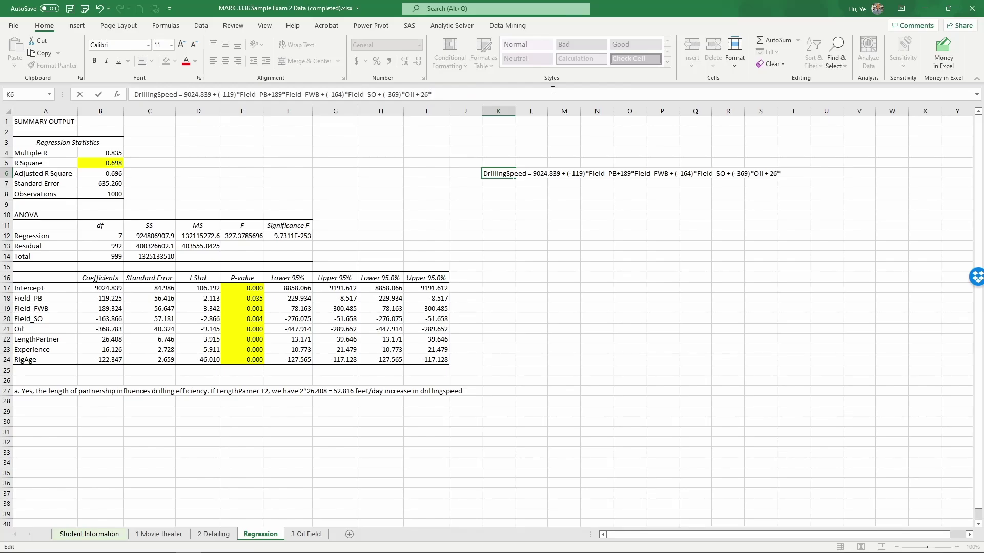
text(LengthPartner+)
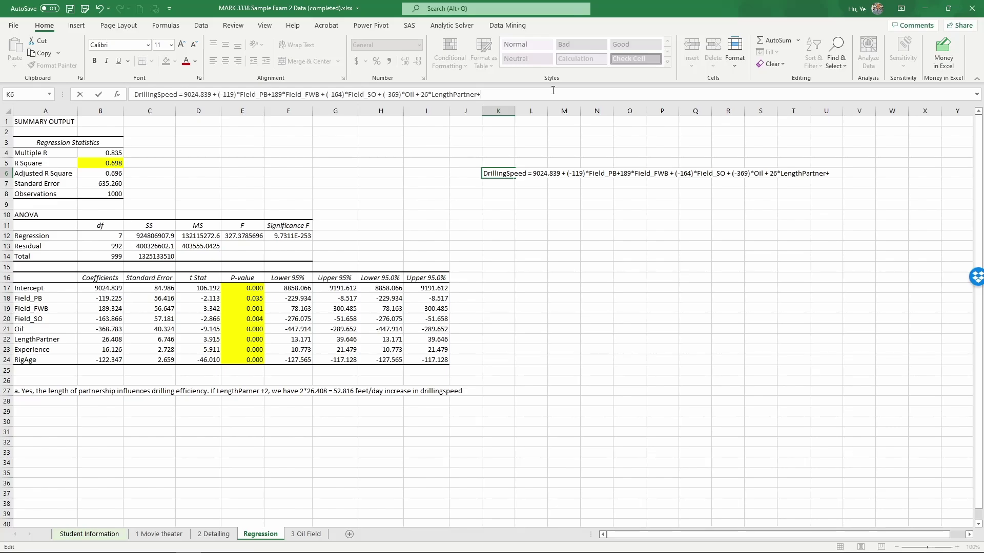
key(BackSpace)
text(+ 16*Expe)
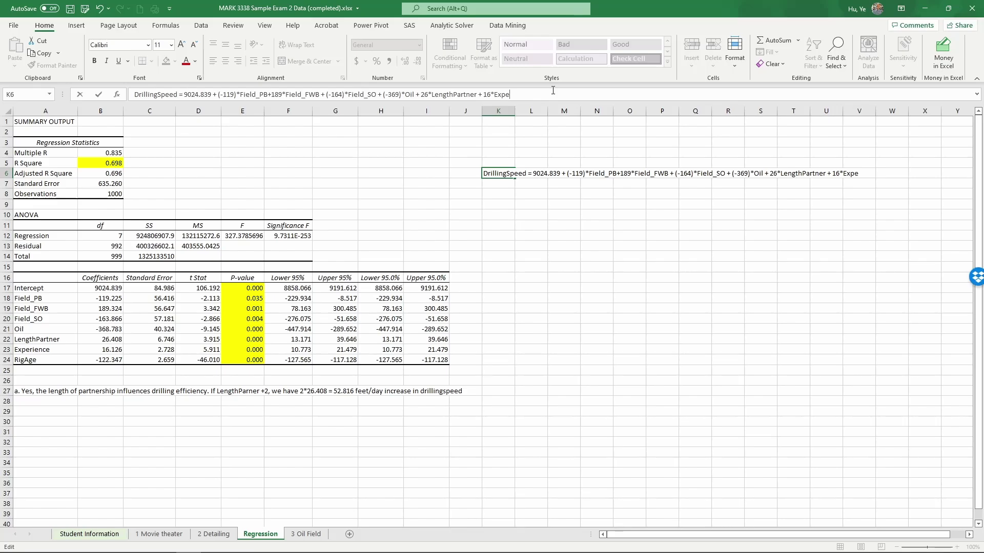
text(rience + (-122)*RigAge)
key(Return)
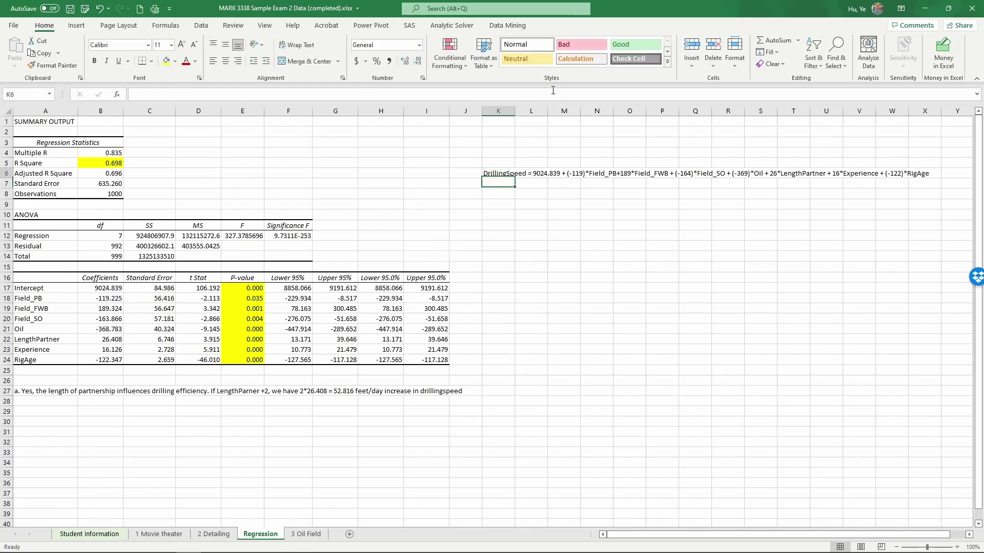
Increase the font size of the regression equation in K6 by two steps
key(Up)
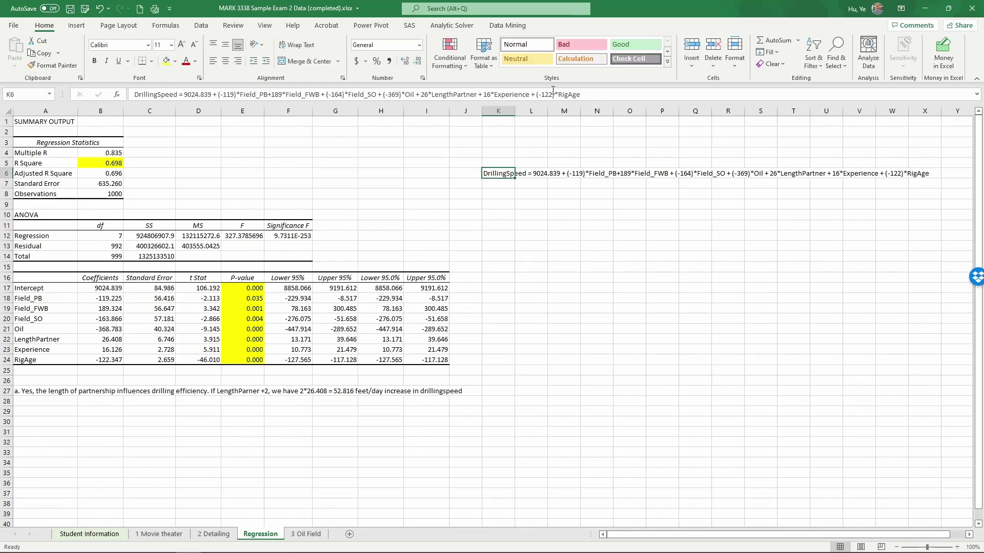
click(179, 47)
click(179, 46)
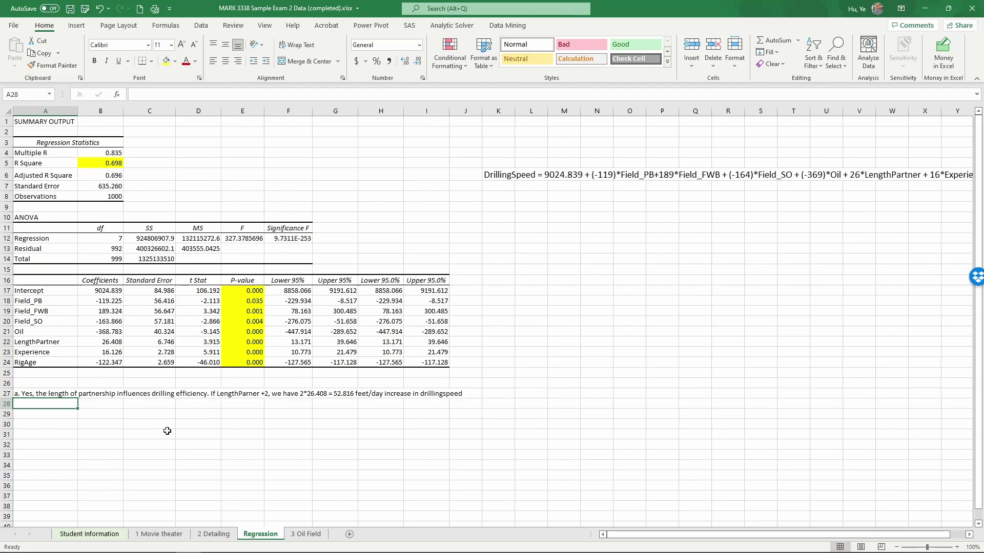
Enter answer b in A28: "b. 26 (LengthPartner) > 16 (Experience), the former matters more for drill speed"
text(b.)
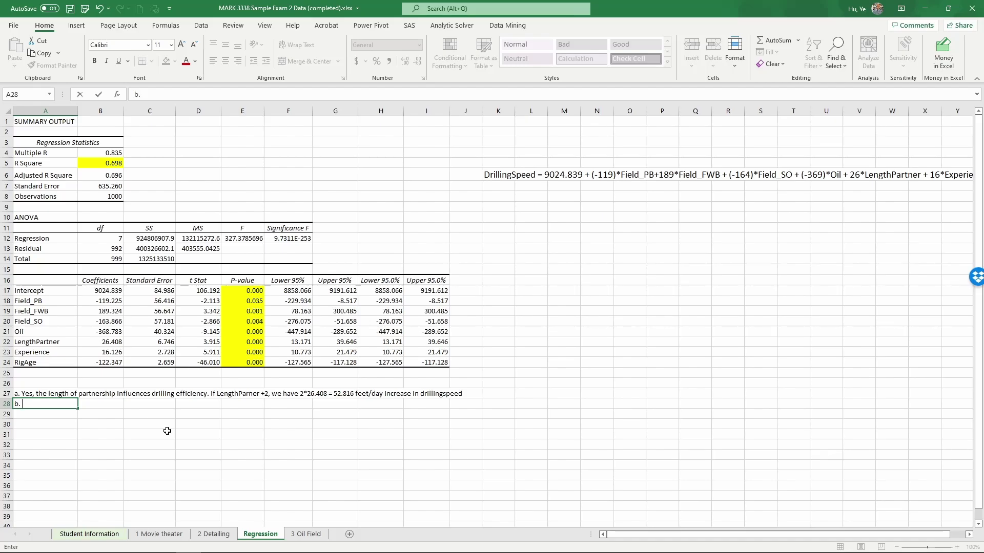
text(26)
text( ()
text(Le)
text(ng)
text(thPrant)
key(BackSpace)
key(BackSpace)
key(BackSpace)
key(BackSpace)
text(artner) >)
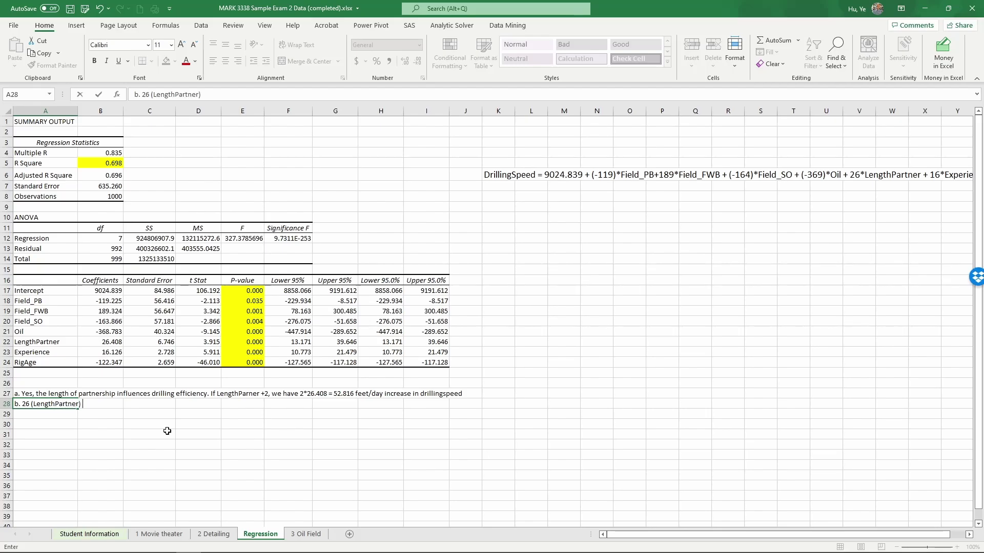
text( 16 (Experience), the )
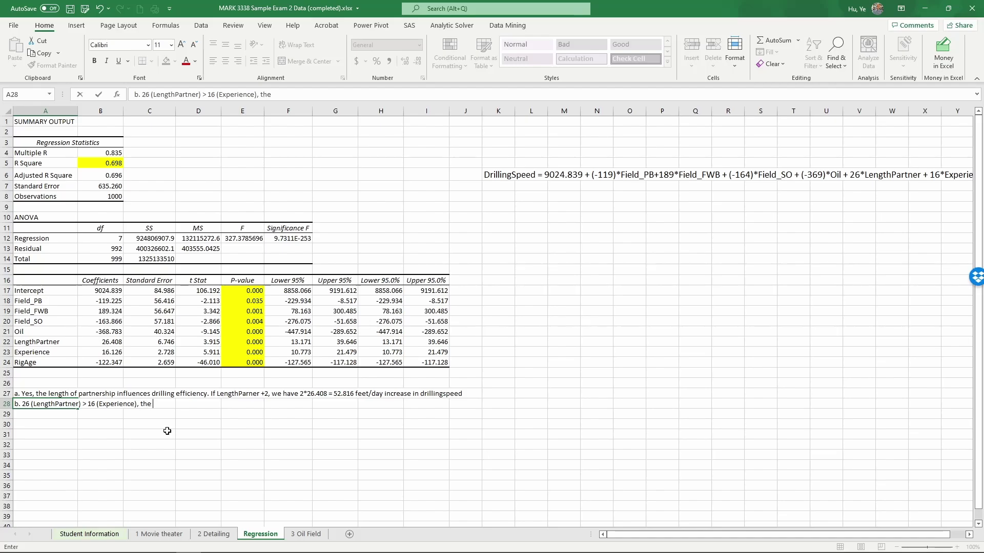
text(former matters more for )
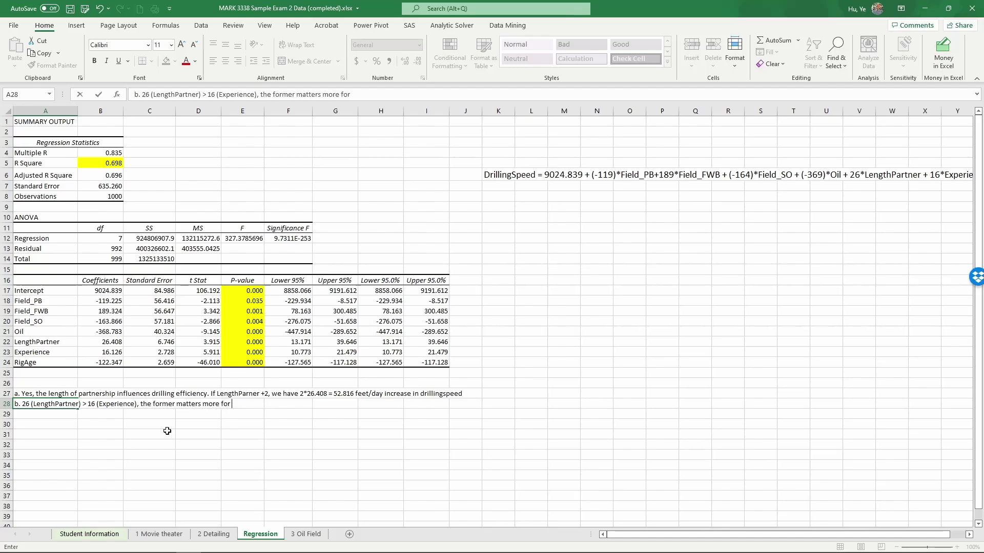
text(drill speed)
key(Return)
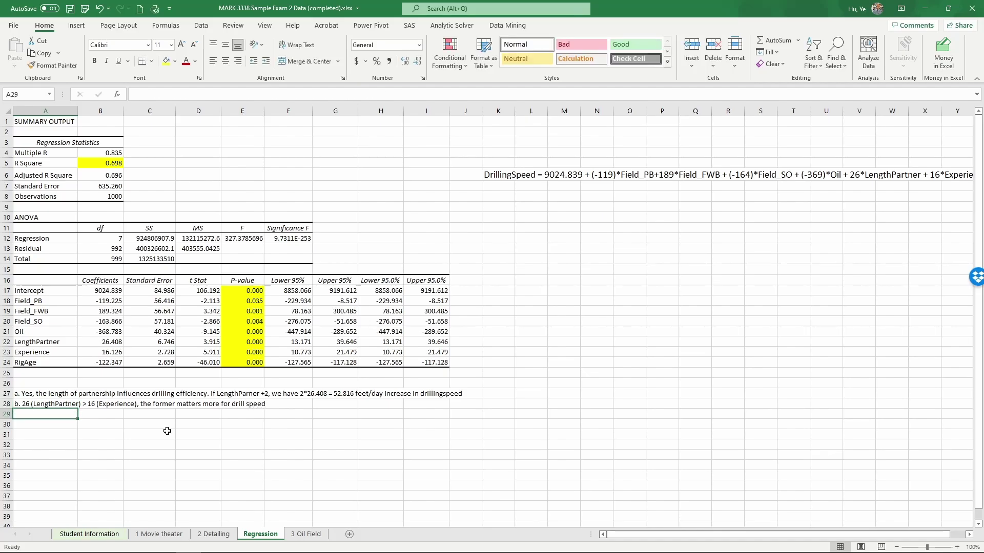
Enter answer c in A29: "c. FWB has the fastest drilling speed."
text(c.)
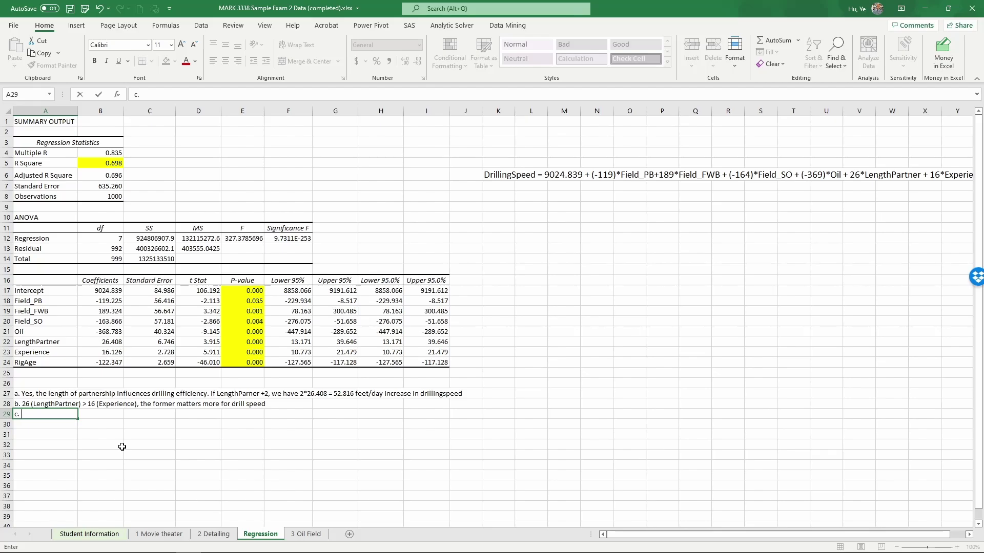
text(FWB has the fa)
text(stest drilling s)
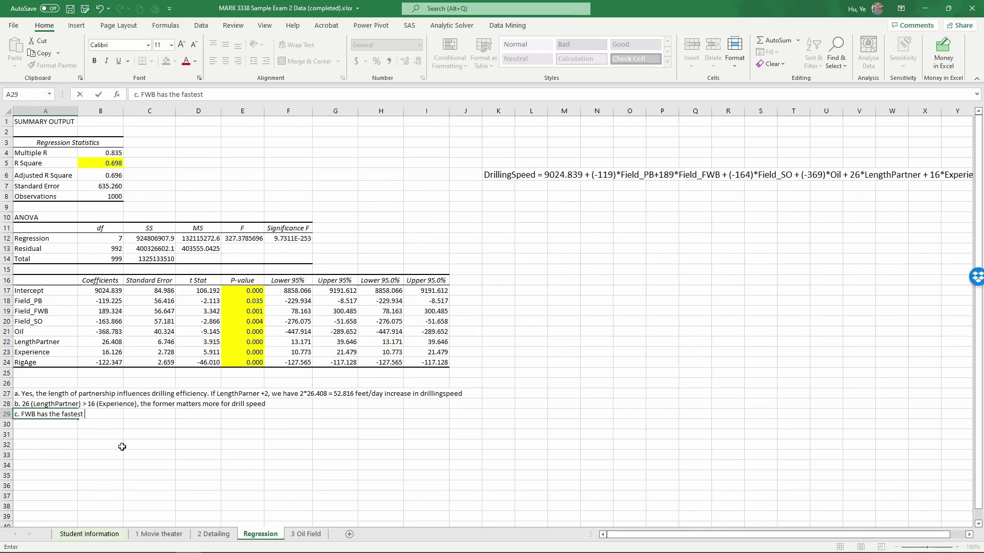
text(peed.)
key(Return)
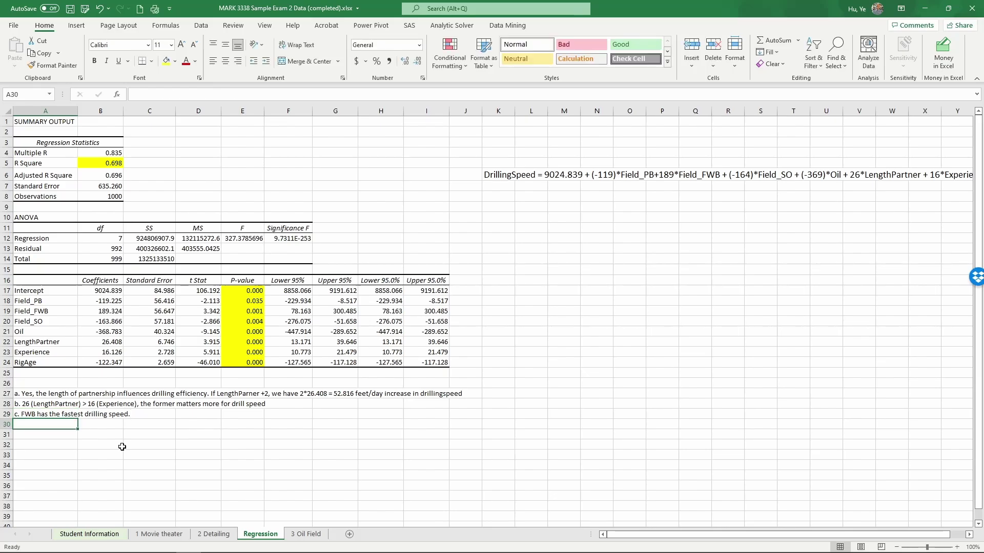
Enter the speed gain for answer d in A30 as "d. (-122)*(-3) = 366 feet/day"
text(d.)
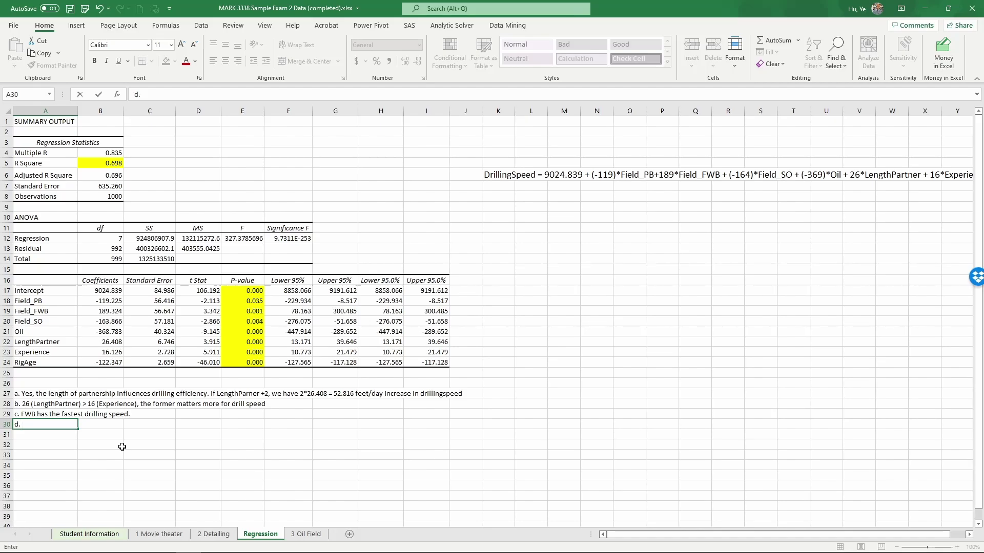
text((-122)*(-3) = 366 feet)
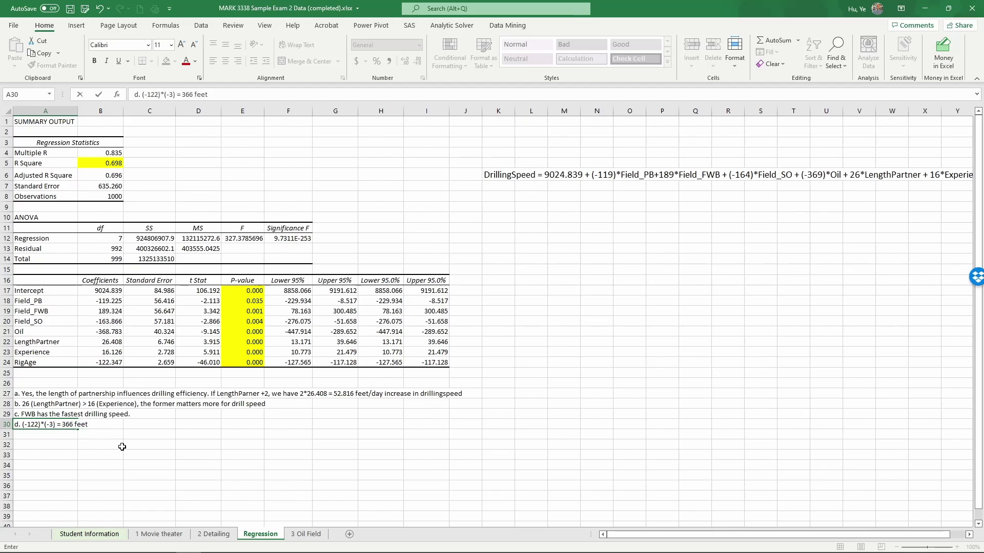
text(/day)
key(Return)
key(Up)
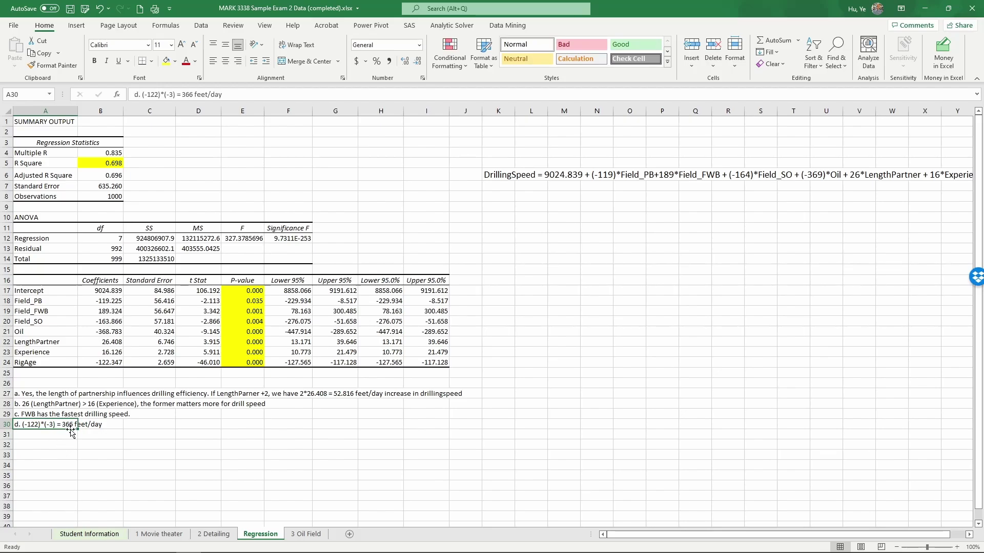
Calculate the dollar value of the speed gain in C30 with the formula =366*(1000000/1000)
click(70, 433)
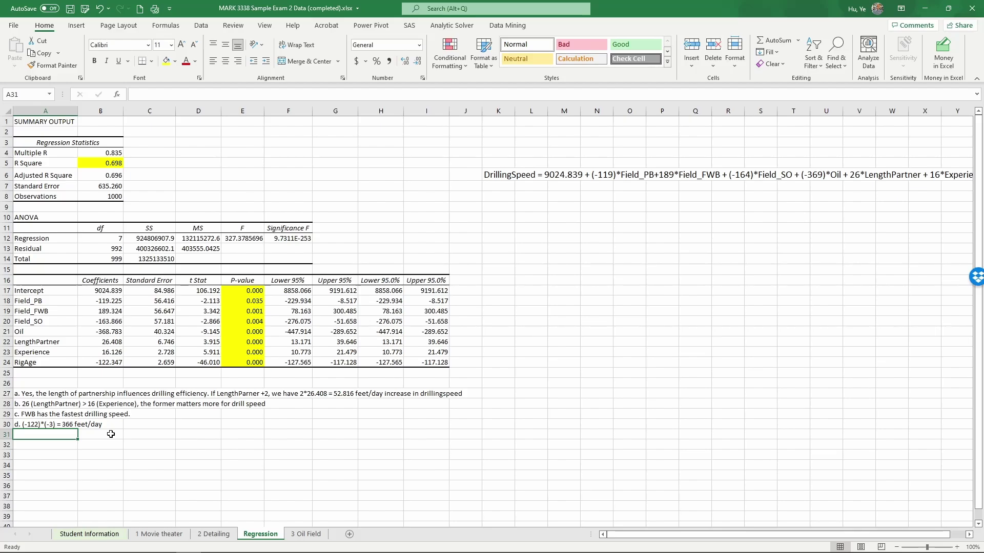
key(Up)
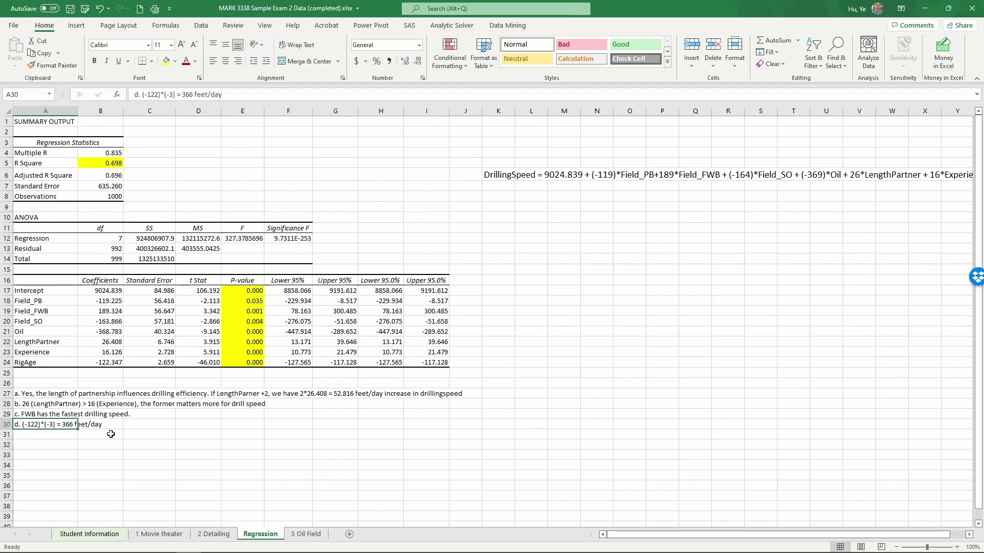
key(Right)
key(Right)
text(366)
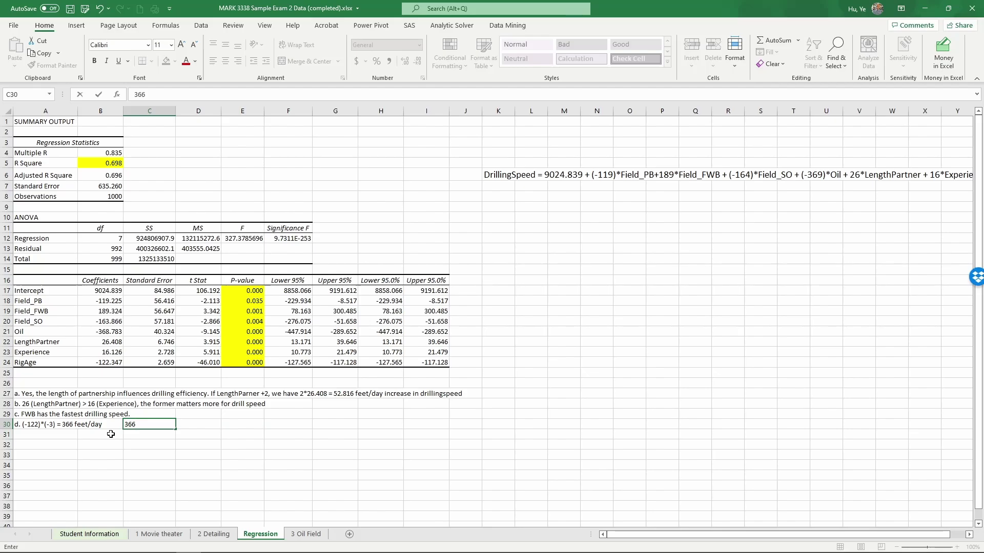
text(*(1000000/1000))
click(136, 95)
text(=)
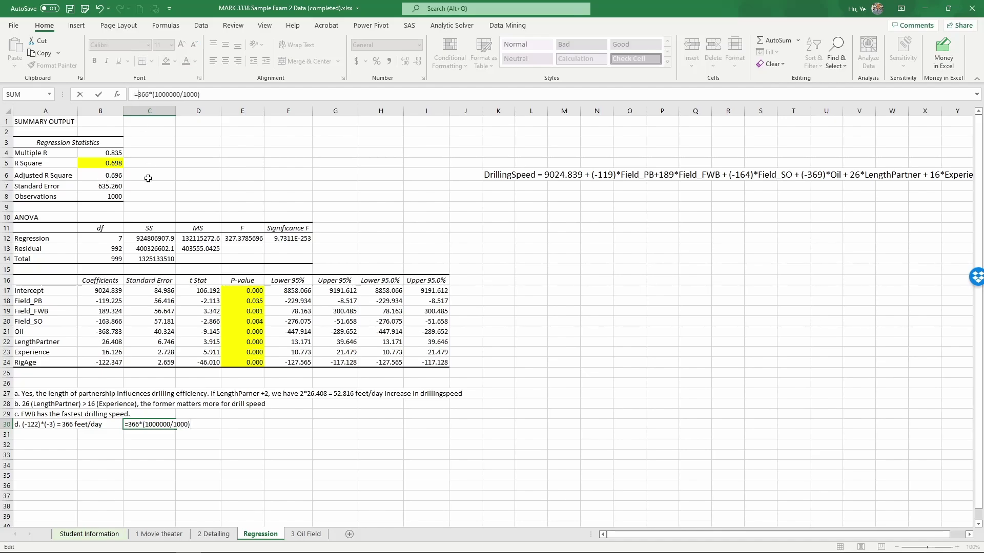
key(Return)
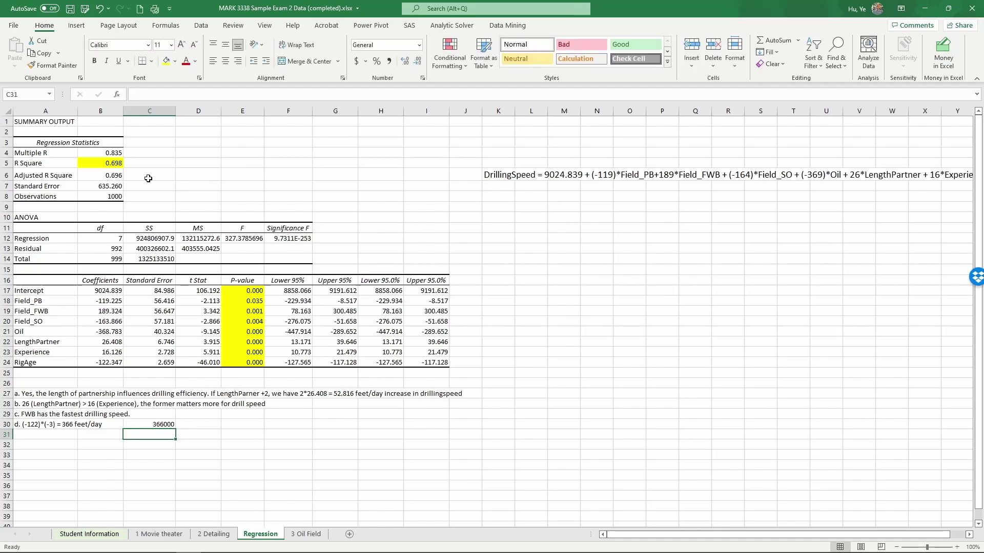
Label the dollar value of the speed gain in D30 as "financial gain from retooling"
key(Up)
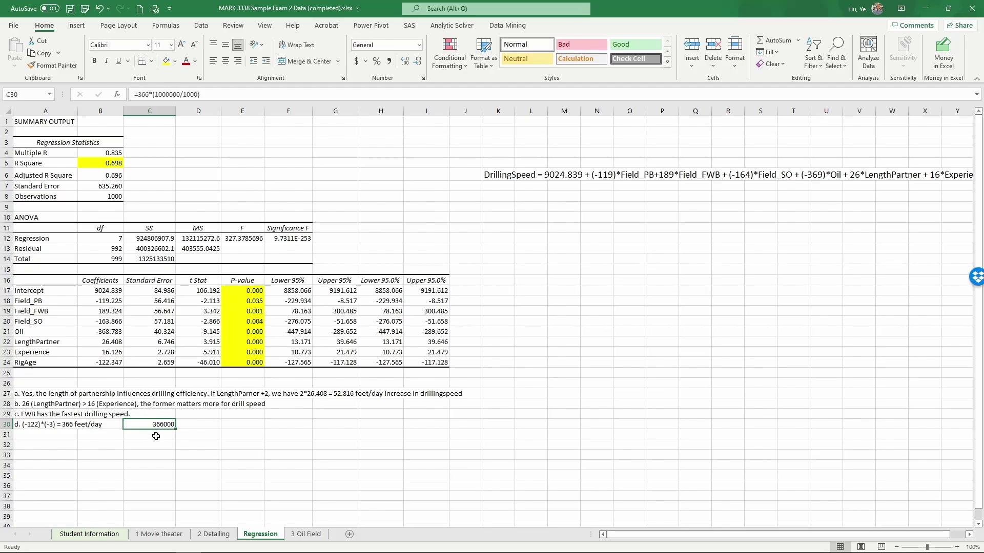
click(186, 425)
text(f)
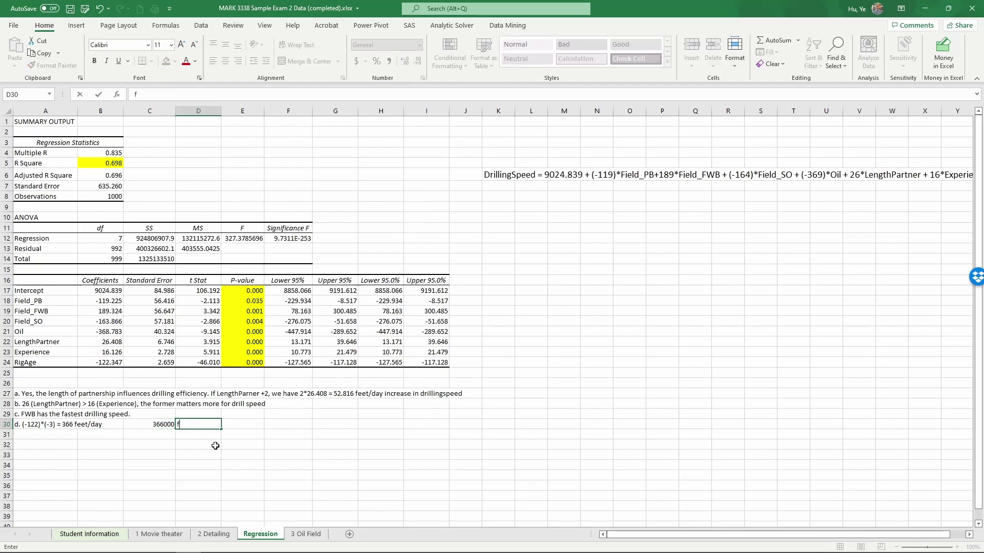
text(inancial gain from retooling)
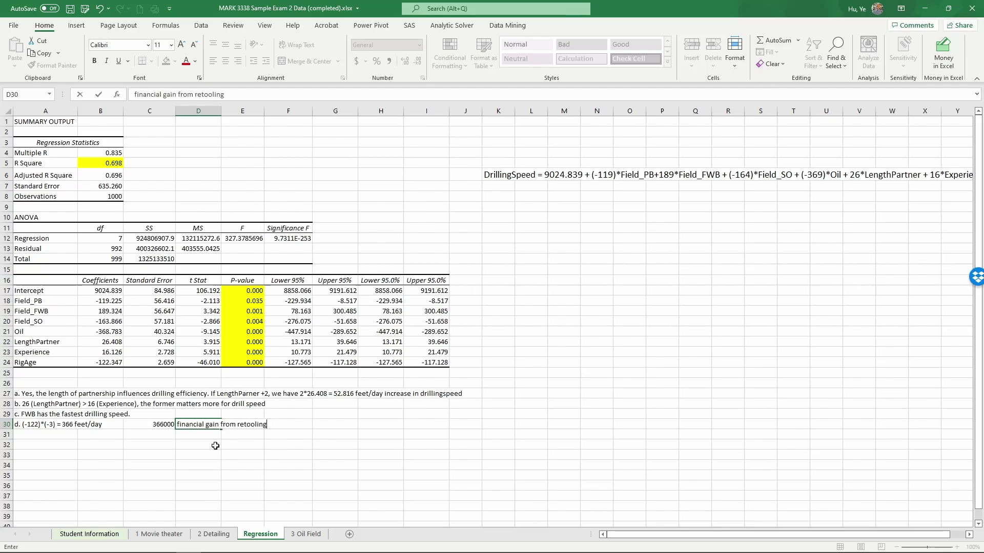
key(Return)
Enter =500000 in C31 and format C30:C31 as dollar amounts without decimals
text(=)
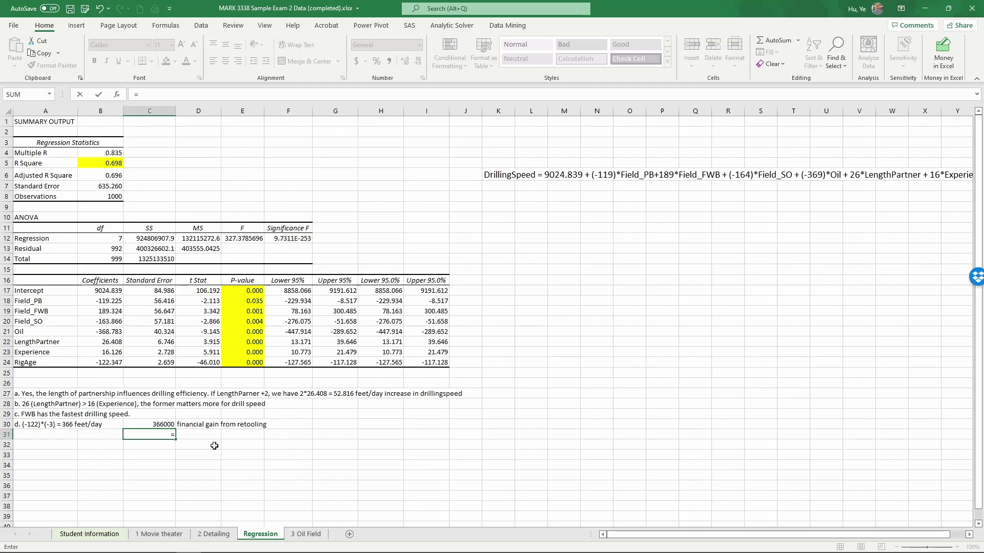
text(50000)
key(Return)
click(160, 427)
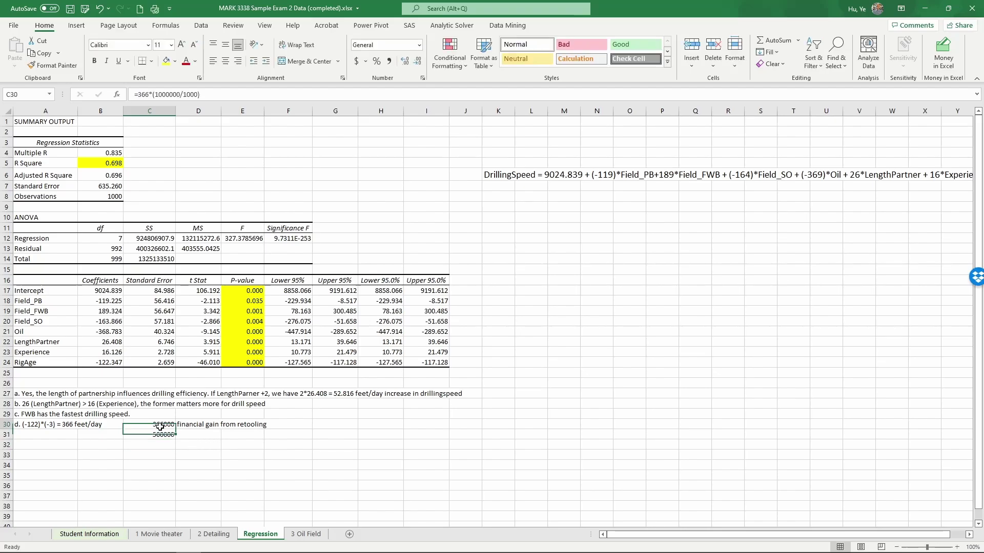
drag(160, 427, 161, 435)
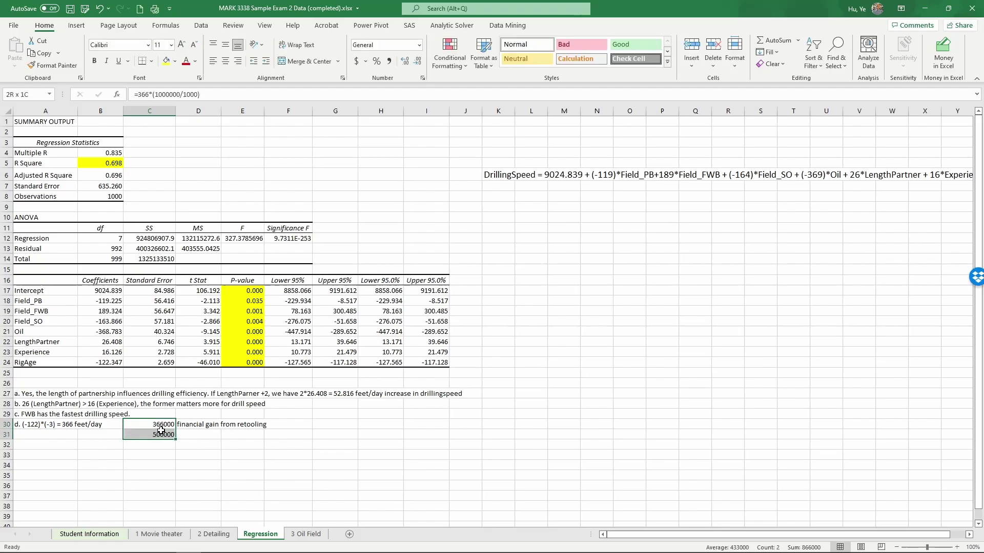
click(359, 64)
click(335, 383)
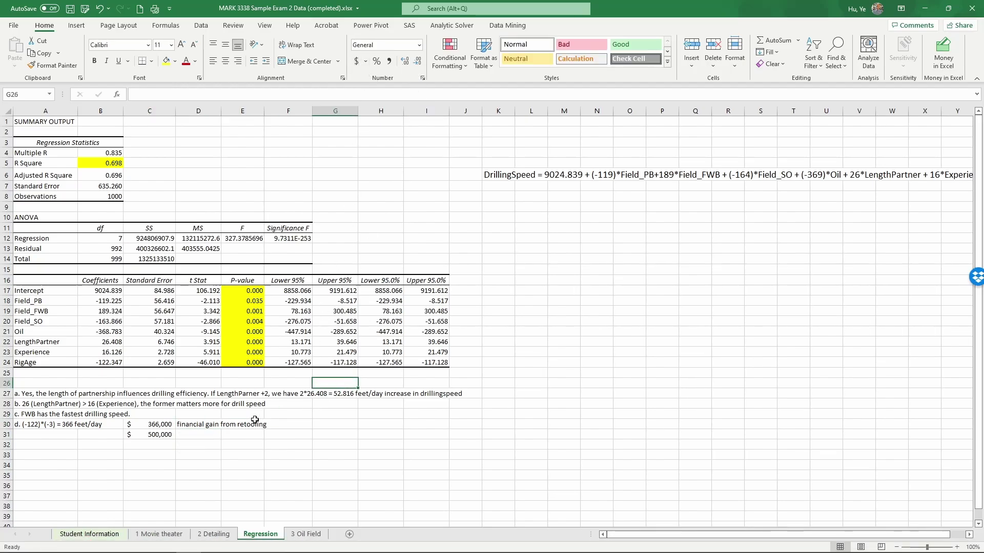
Label the $500,000 amount in D31 as "cost"
click(194, 434)
text(cost)
key(Return)
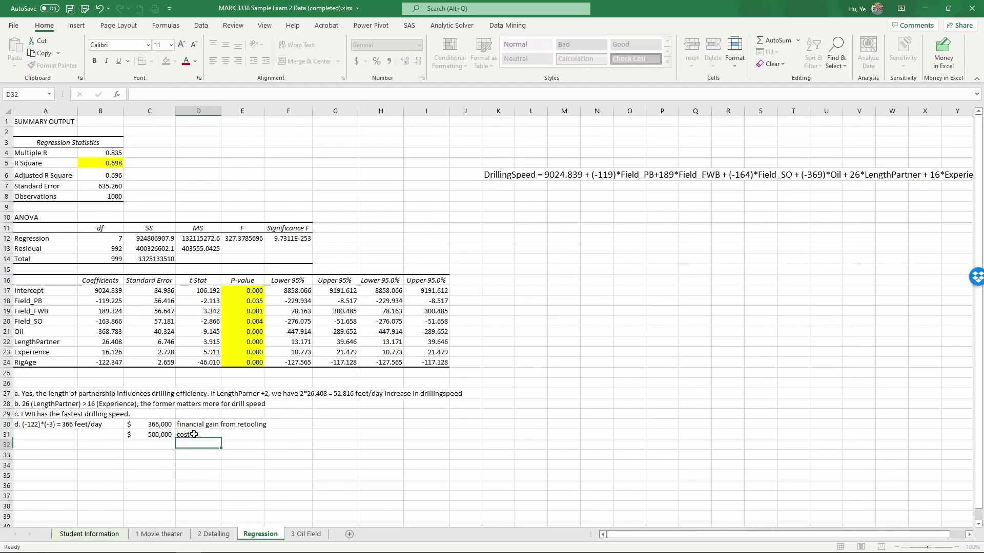
Enter the conclusion for answer d in A32: "so retooling is not a worthwhile investment"
click(161, 427)
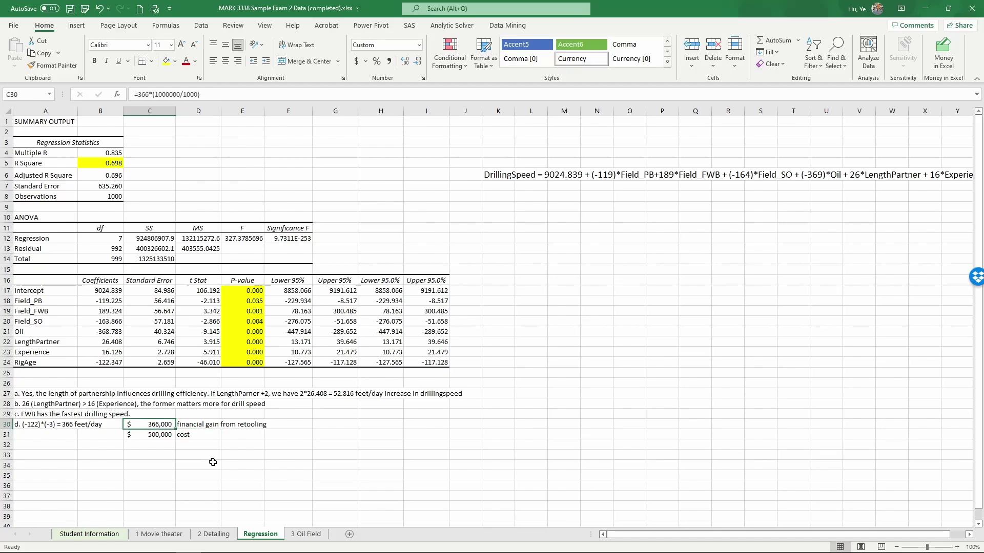
click(74, 443)
text(so)
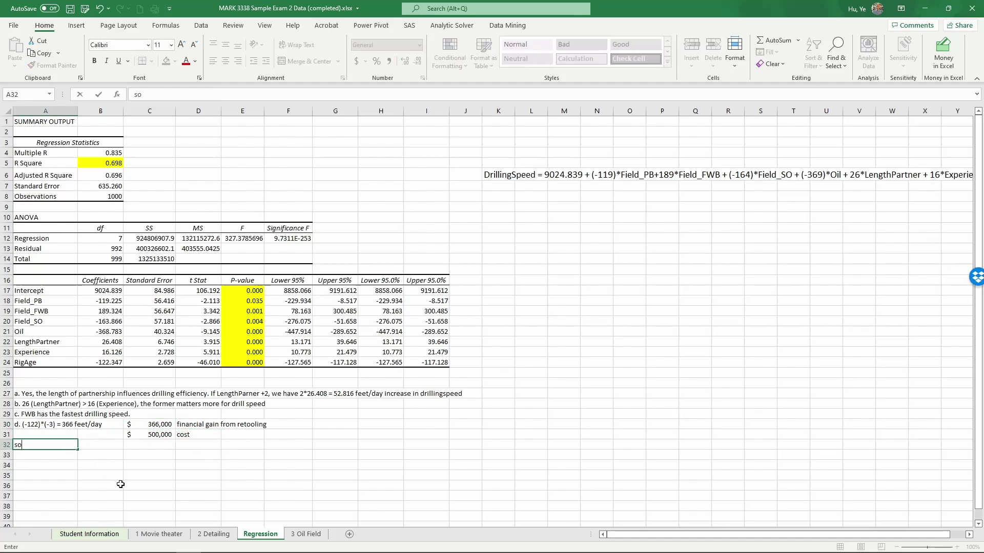
text( retooling is not a worth)
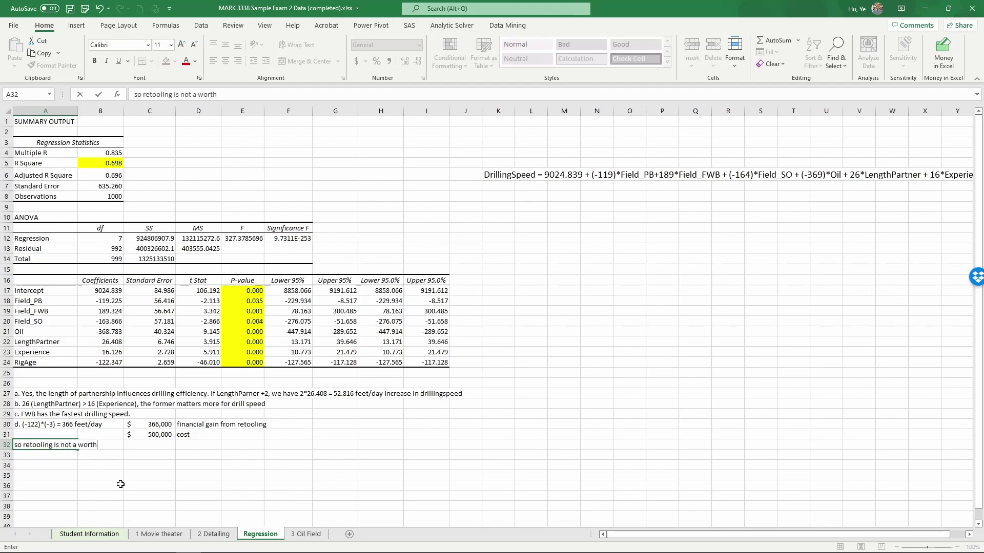
text(while investmen)
text(t)
key(Return)
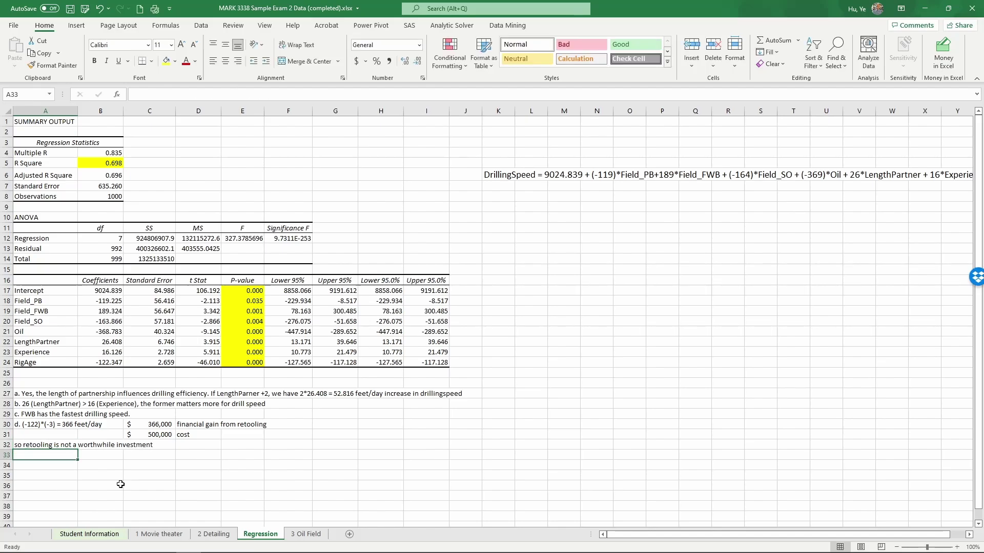